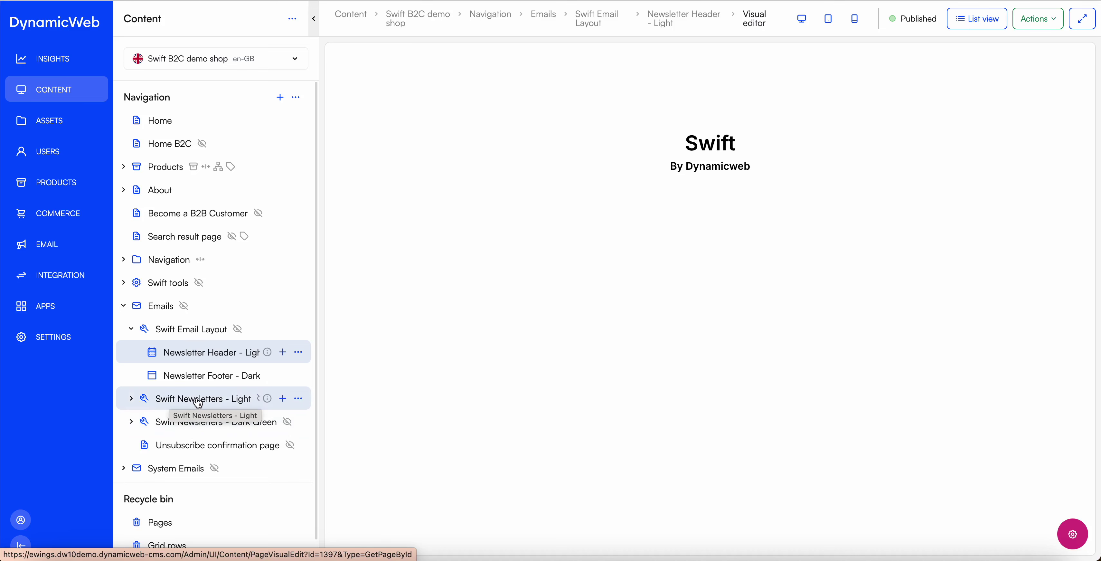
Step: Expand the Swift Newsletters - Light and Dark Green folders to review their emails, and open the Unsubscribe confirmation page
click(131, 397)
scroll(196, 437, down, 2)
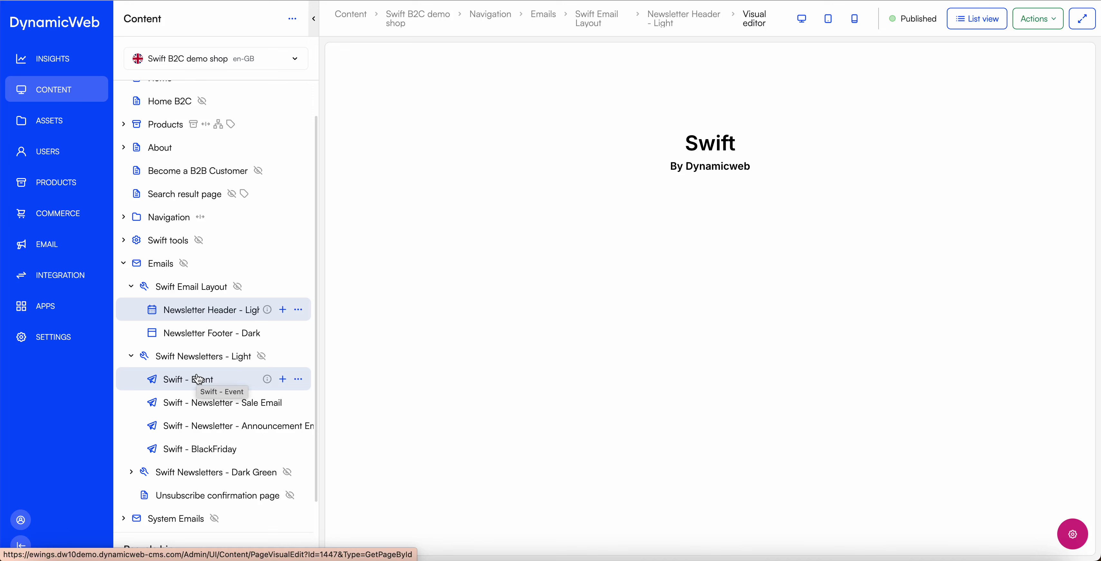
click(133, 470)
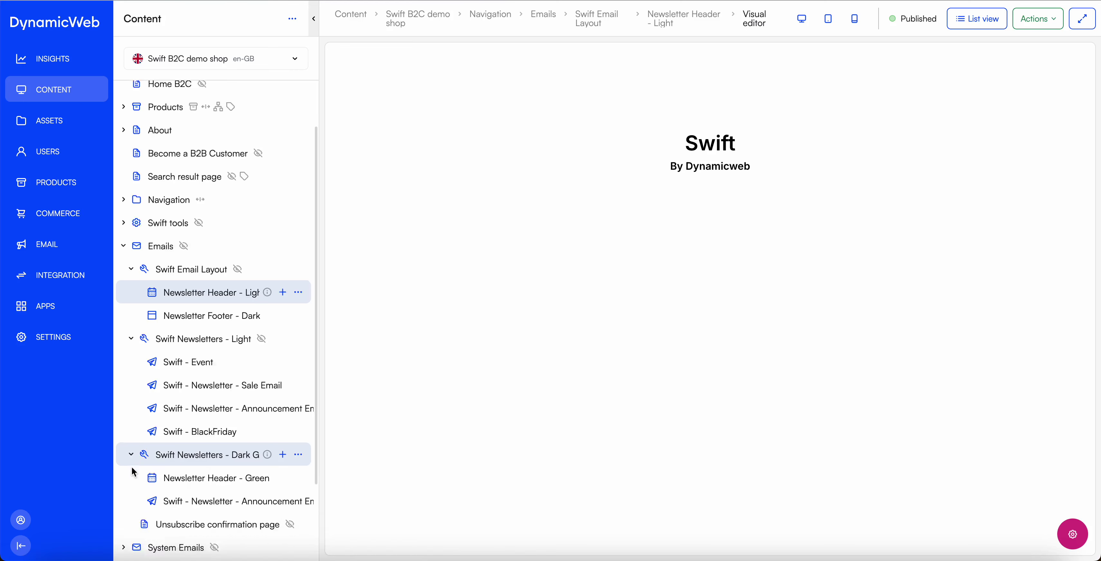
scroll(180, 462, down, 2)
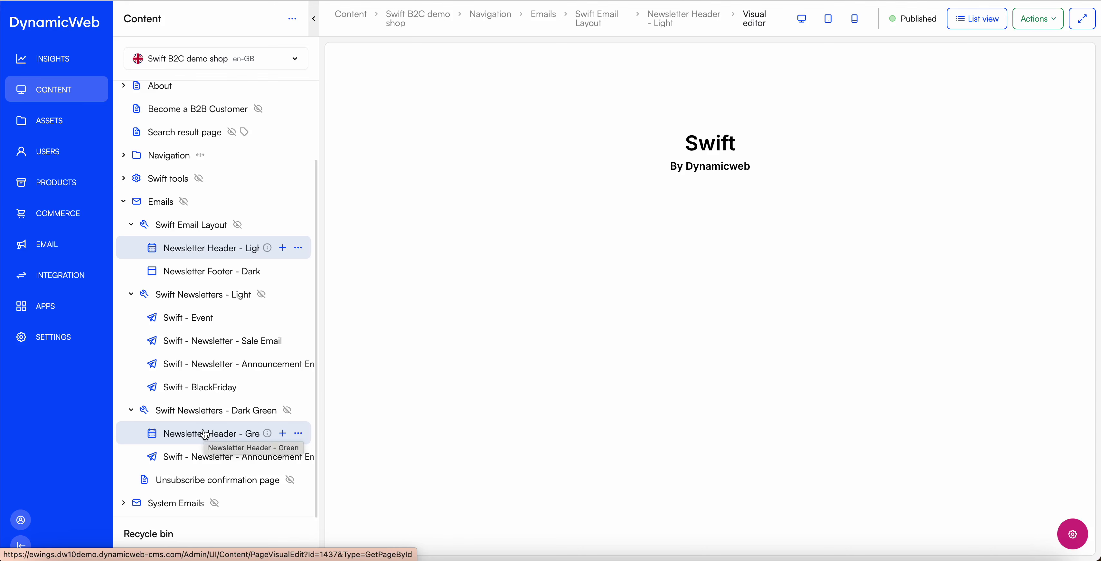
click(211, 481)
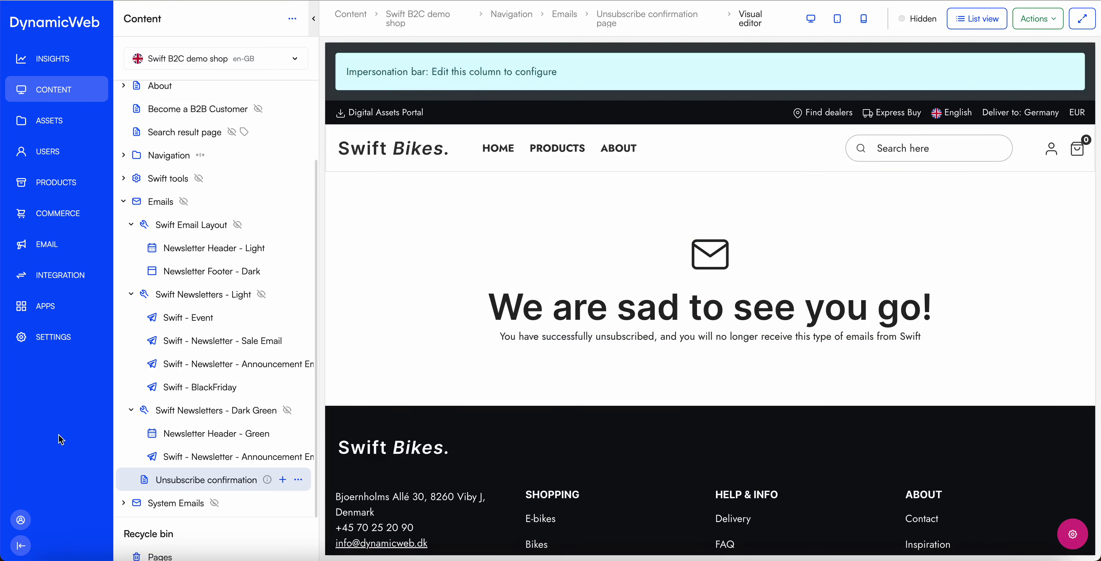
Step: Start a new folder under the email marketing Campaigns and name it Test
click(69, 241)
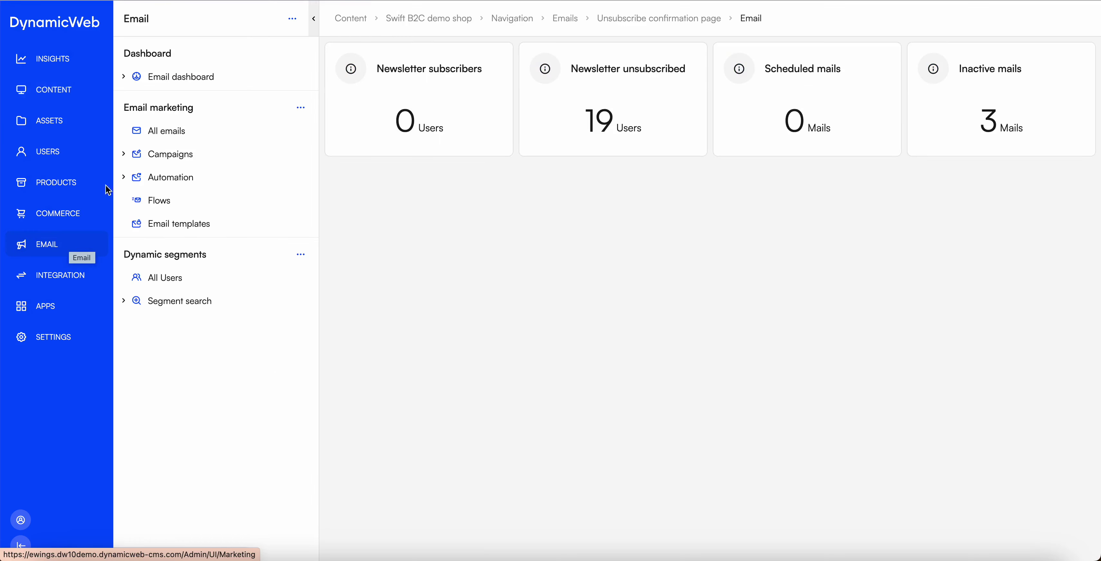
click(169, 153)
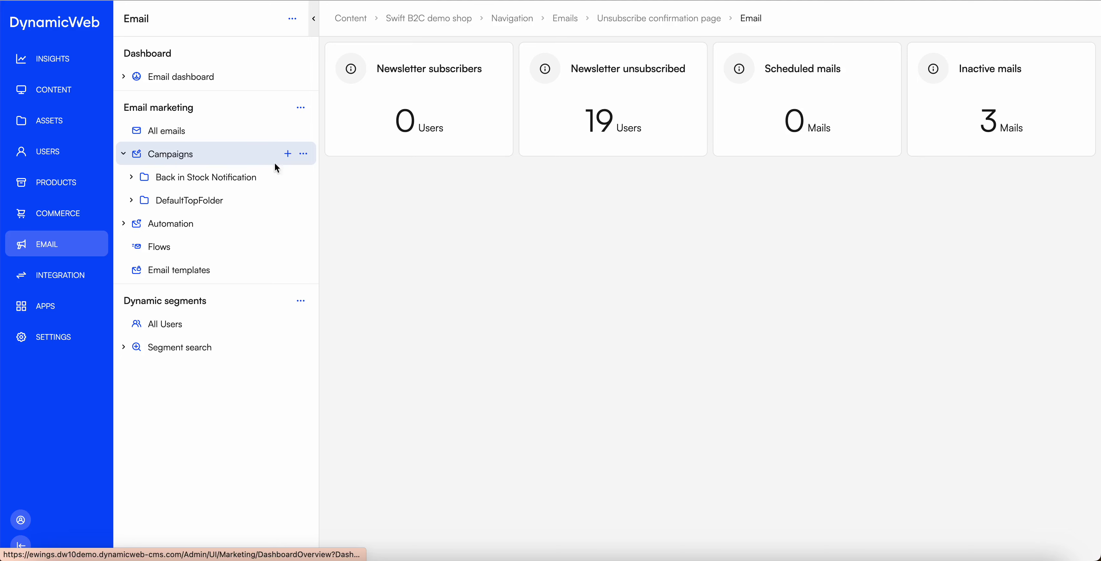
click(303, 154)
click(288, 179)
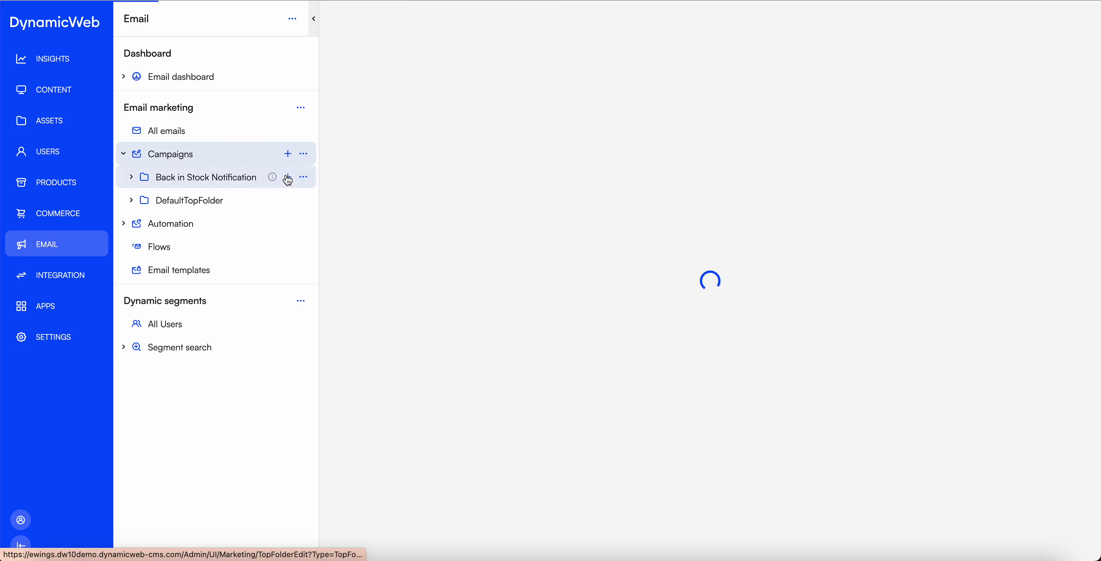
click(561, 120)
text(Test)
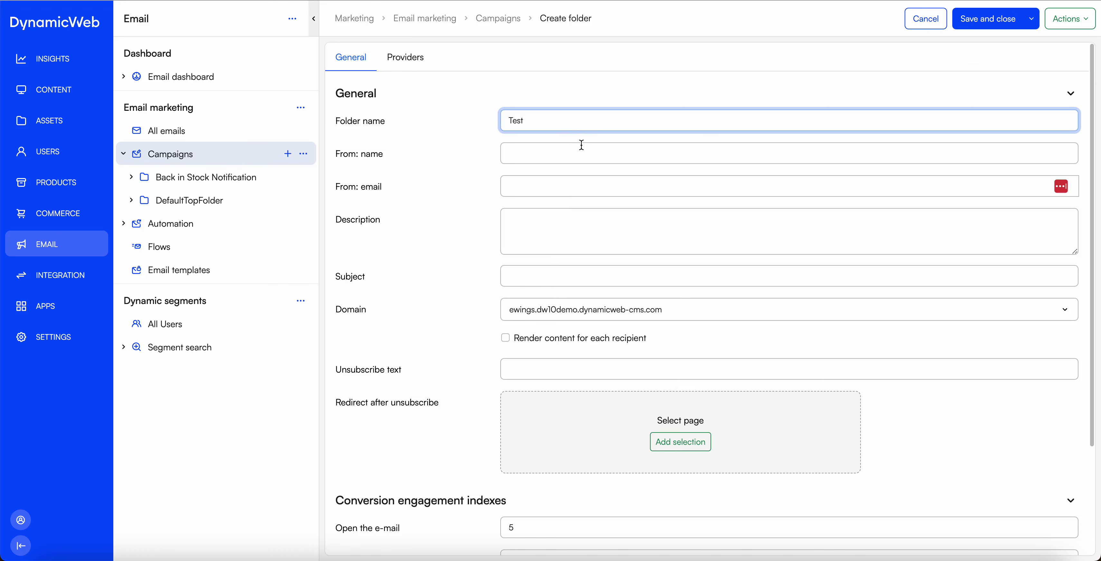
Step: Fill in the folder's sender name as Test, its sender email address and the subject Test, and save the folder
click(566, 146)
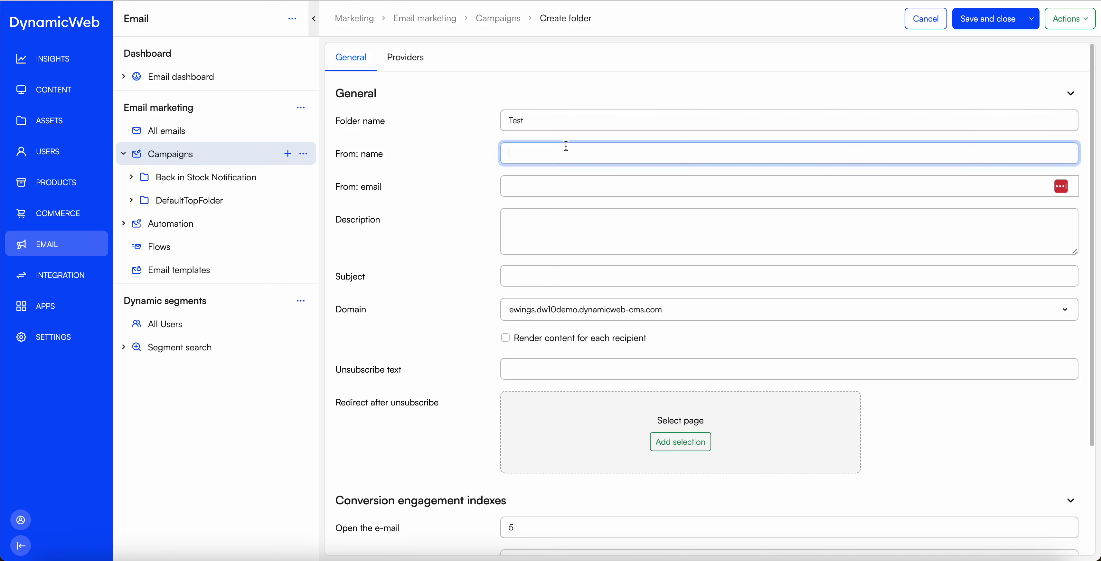
text(Test)
key(Tab)
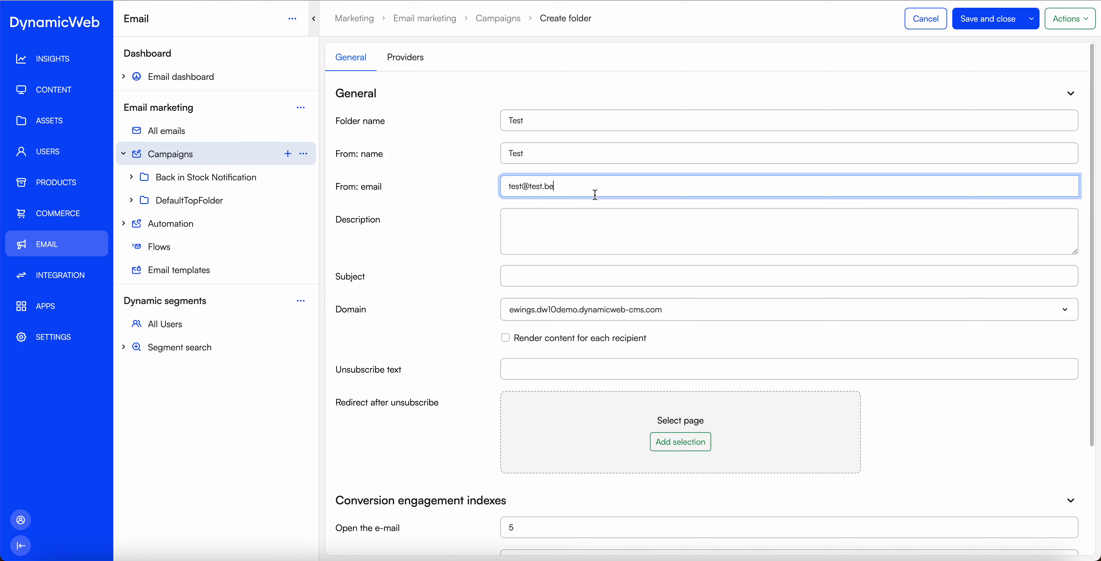
click(538, 275)
text(Test)
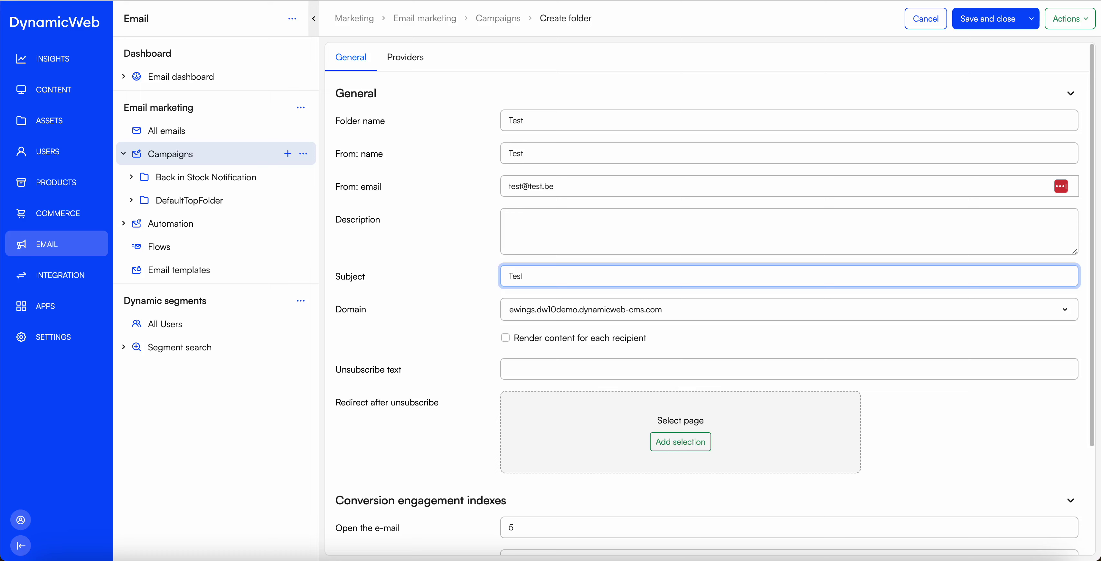
scroll(710, 312, down, 3)
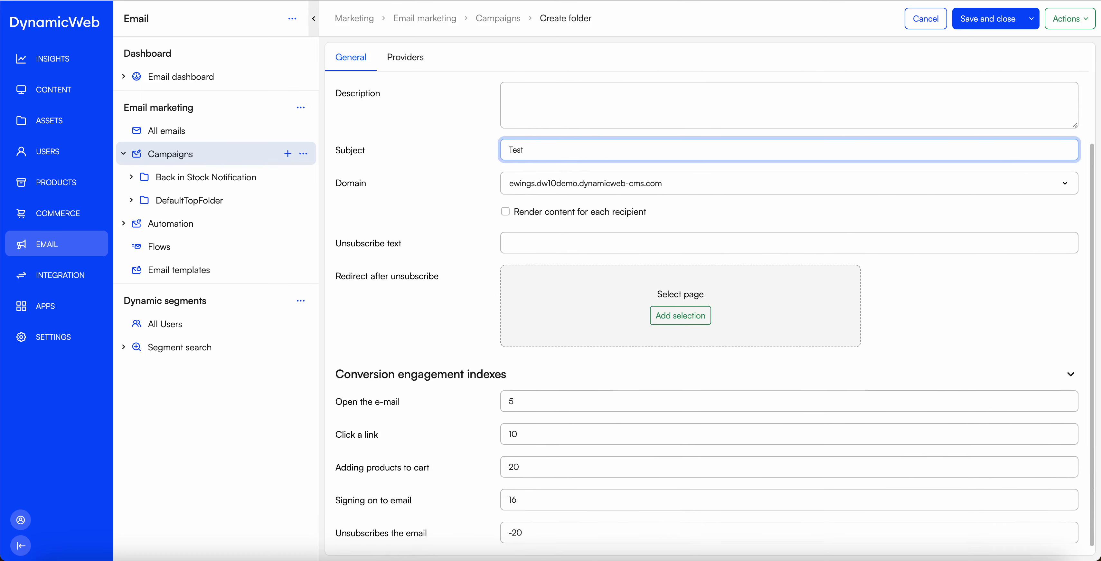
scroll(474, 272, down, 1)
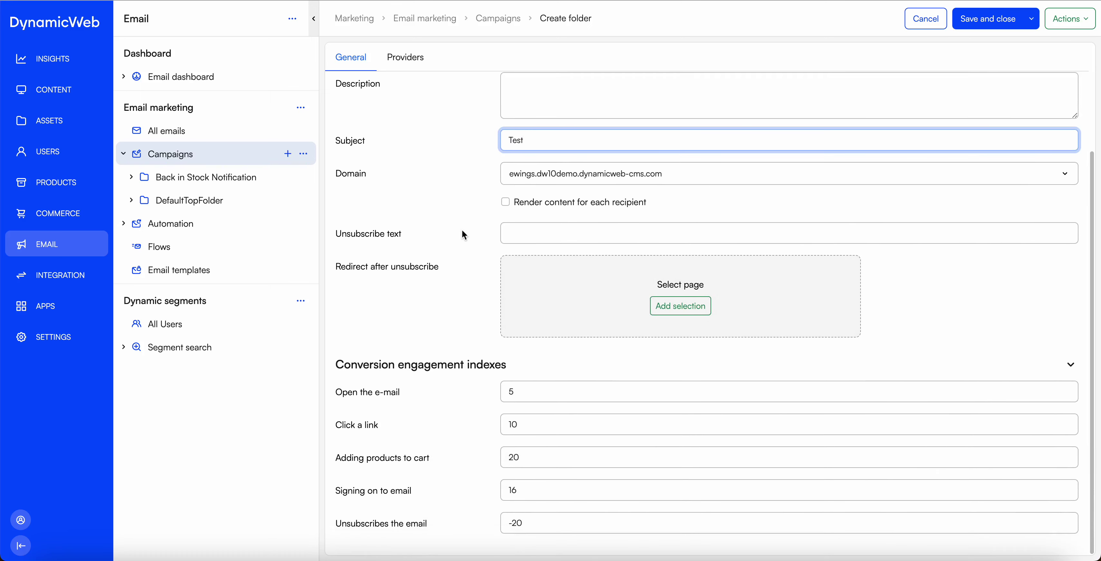
scroll(462, 234, up, 3)
click(455, 282)
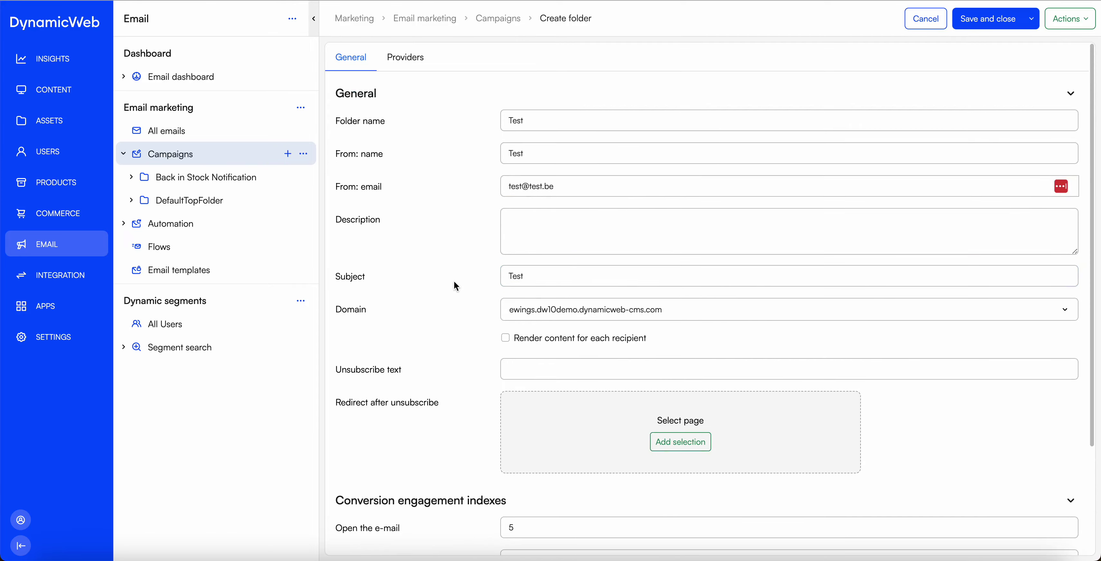
click(993, 22)
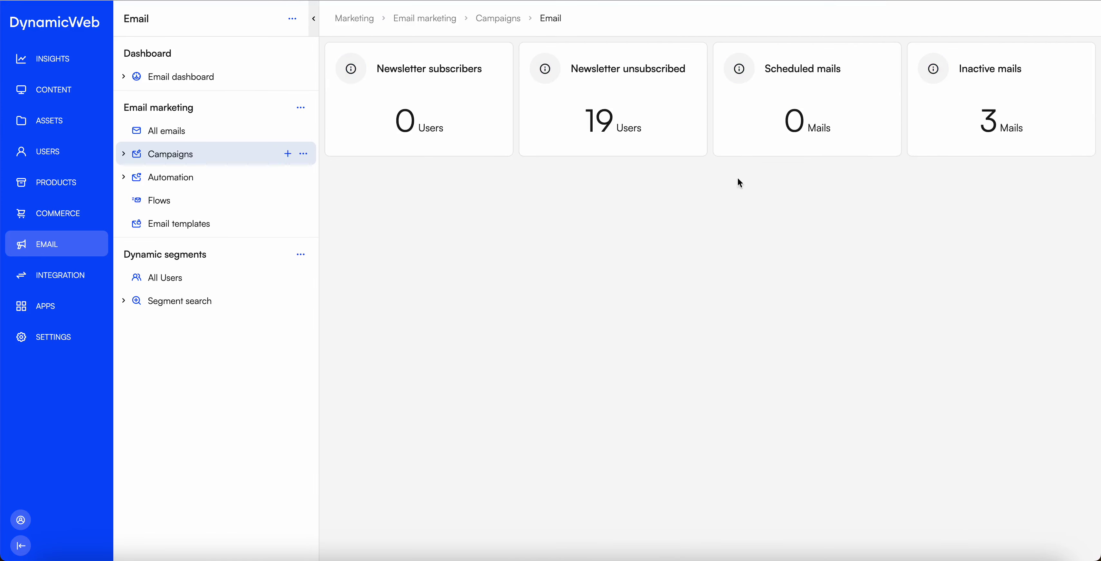
Step: Start a new email in the Test campaign folder
click(127, 156)
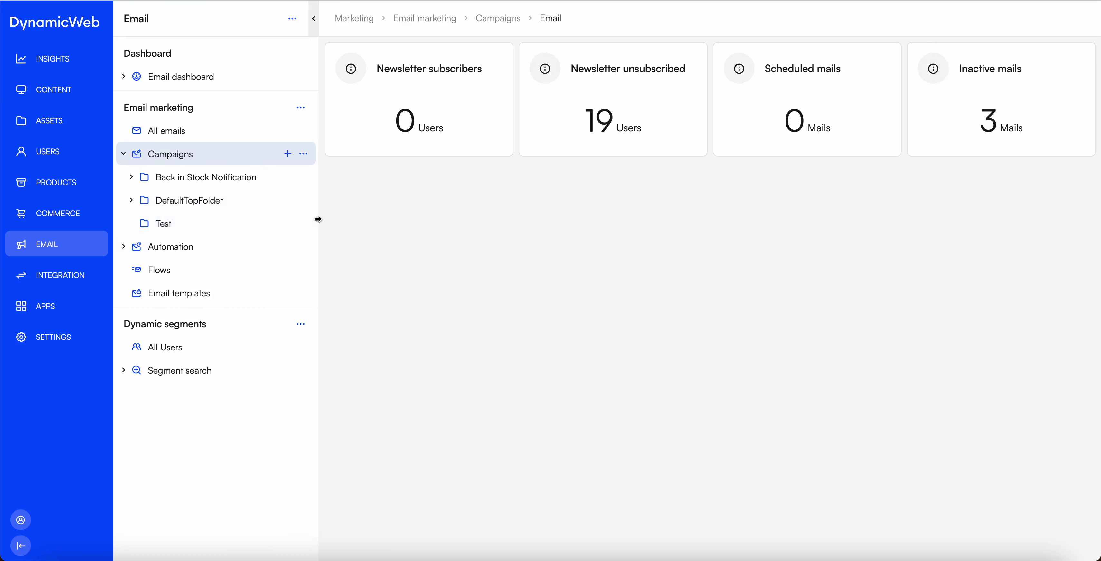
click(304, 224)
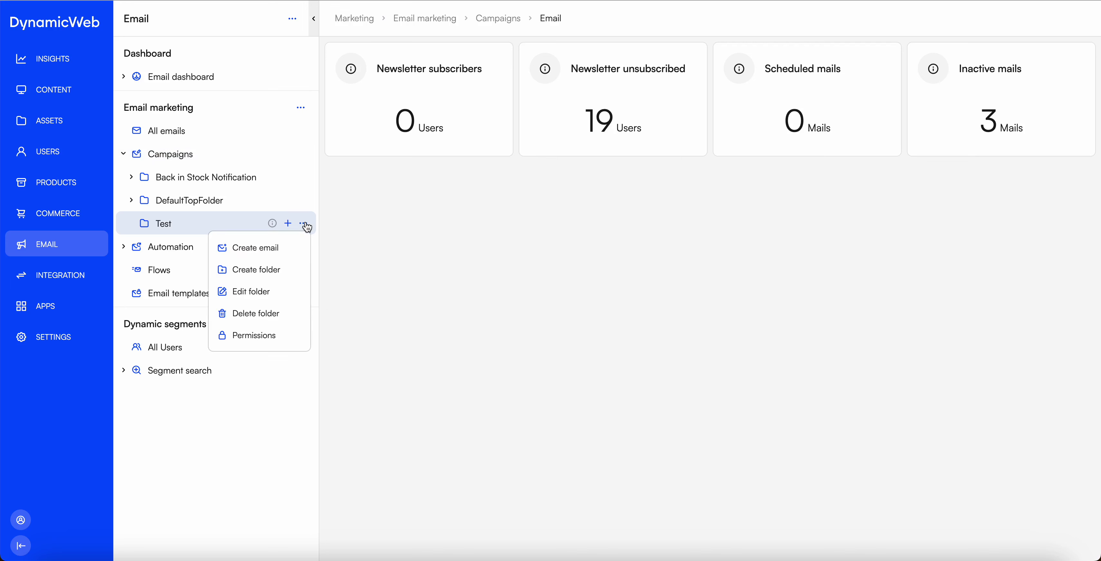
click(254, 249)
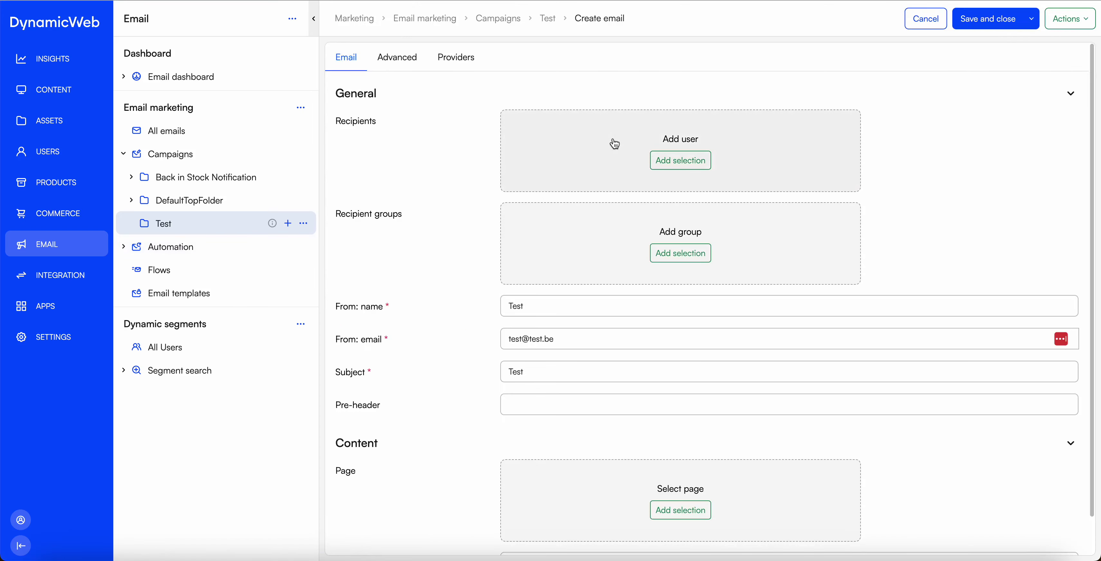
Step: Assign the Swift - Event page from Swift Newsletters - Light as the email's content and save the email
scroll(449, 241, down, 1)
scroll(450, 233, down, 1)
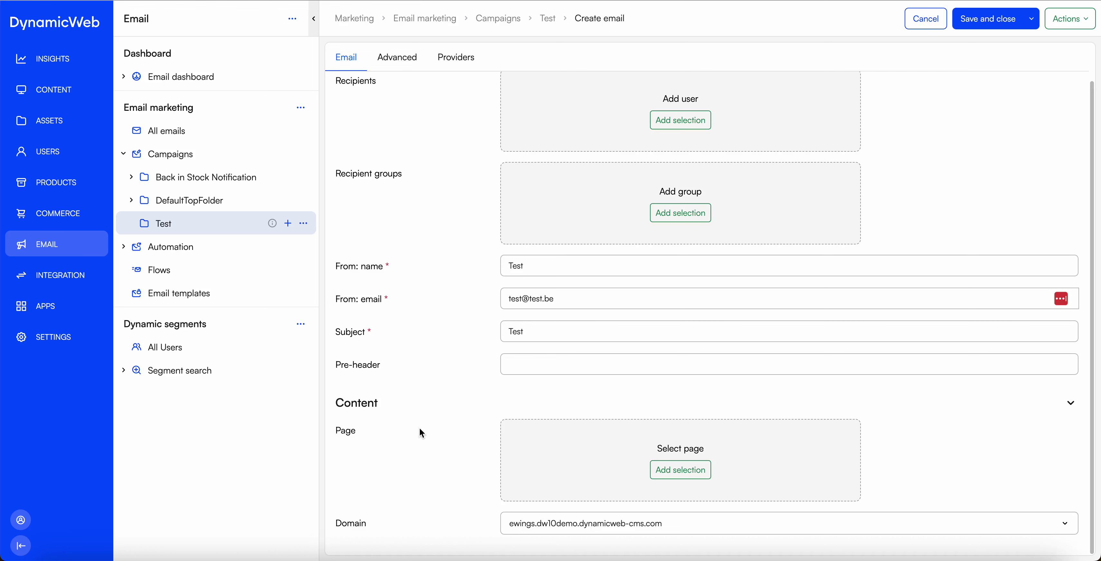
click(622, 459)
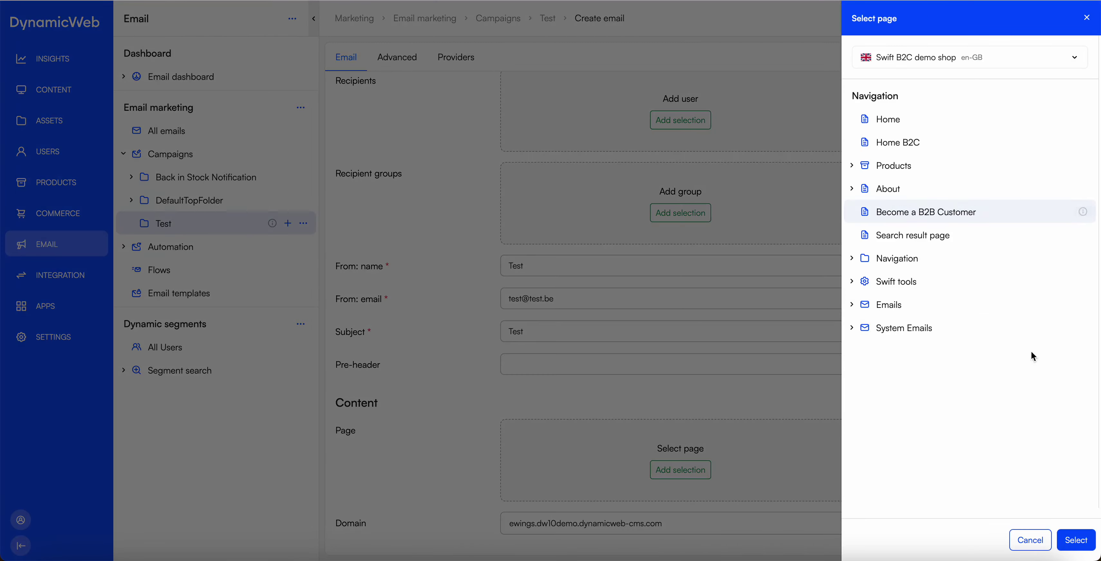
click(851, 306)
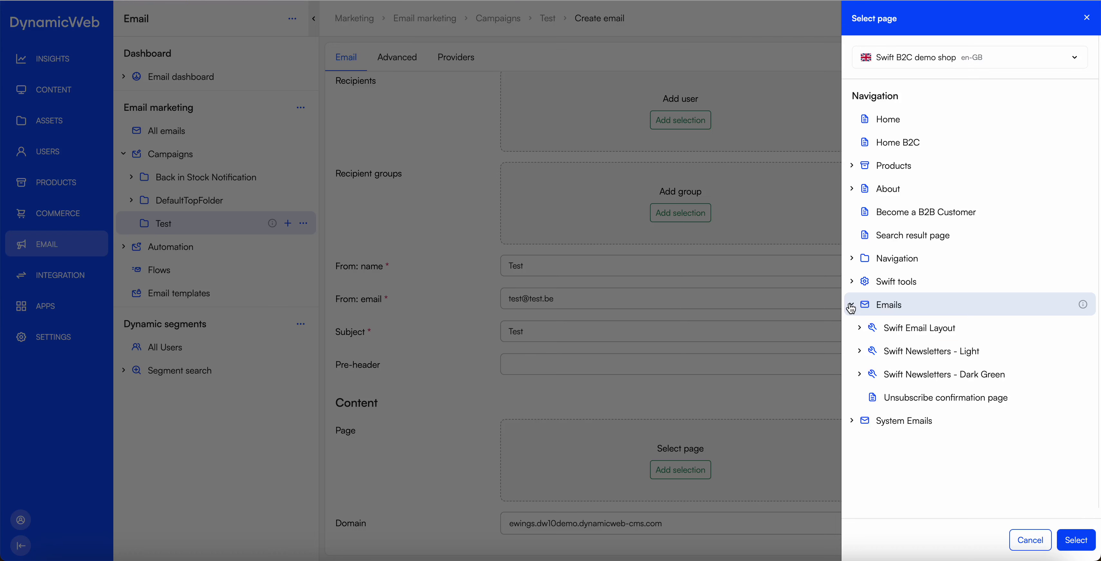
click(859, 351)
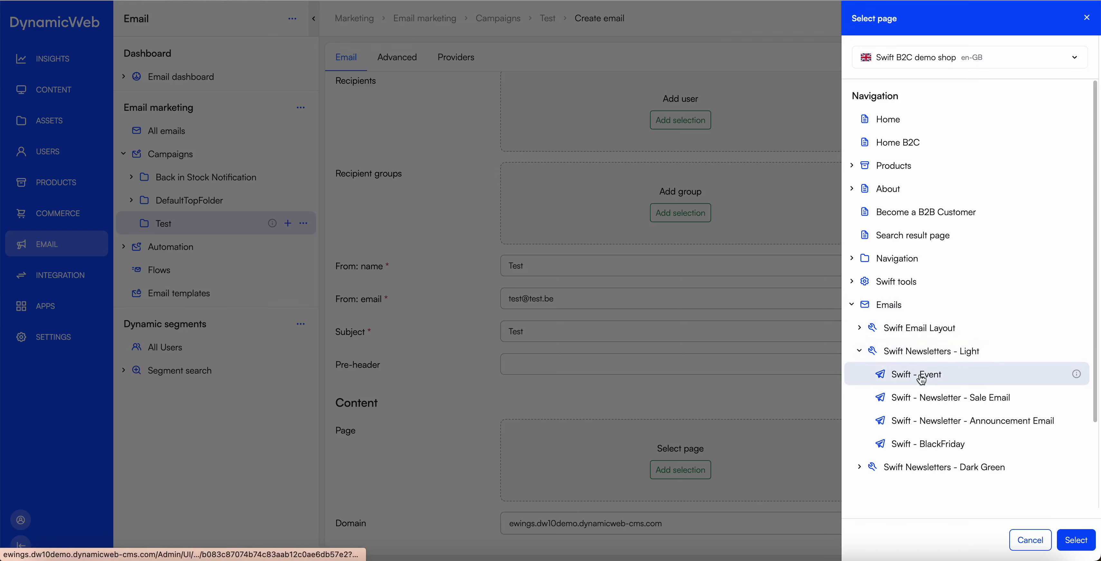
double_click(932, 373)
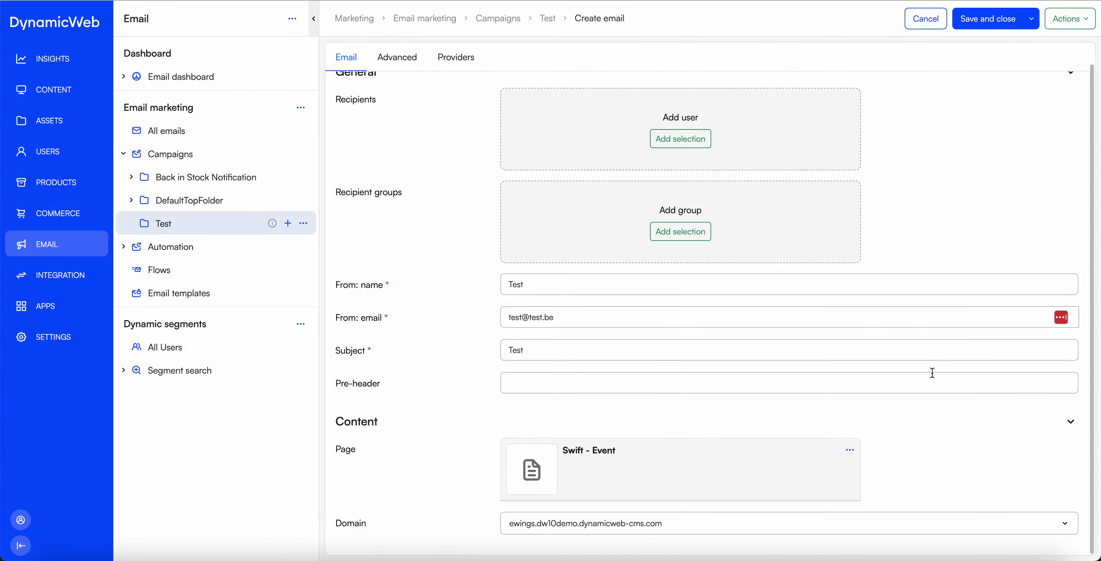
click(991, 24)
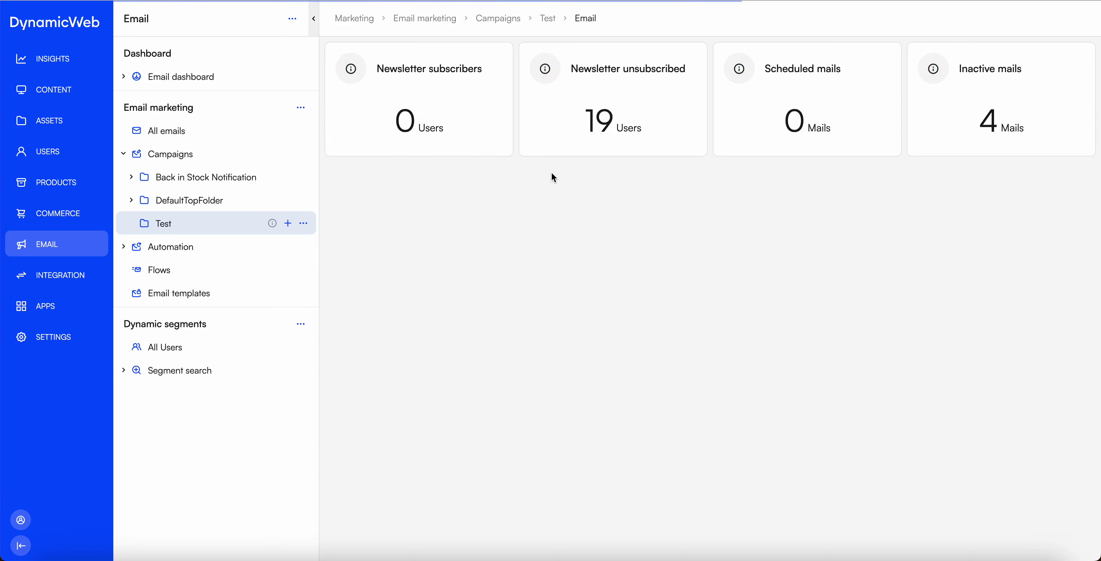
Step: Open the Test email from the Test campaign folder's overview and check its sending and scheduling options
click(163, 223)
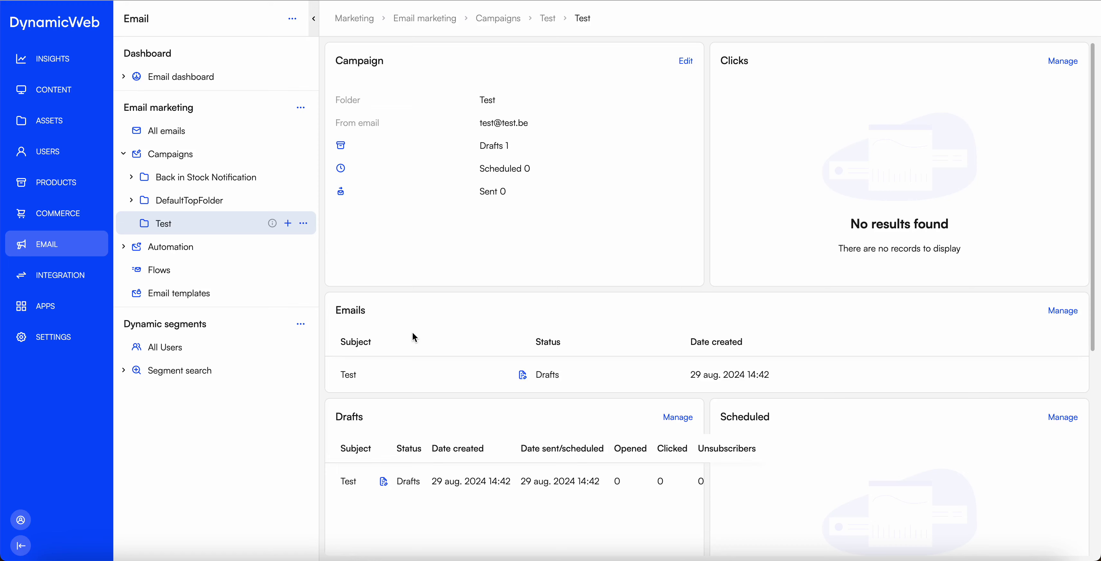
click(374, 375)
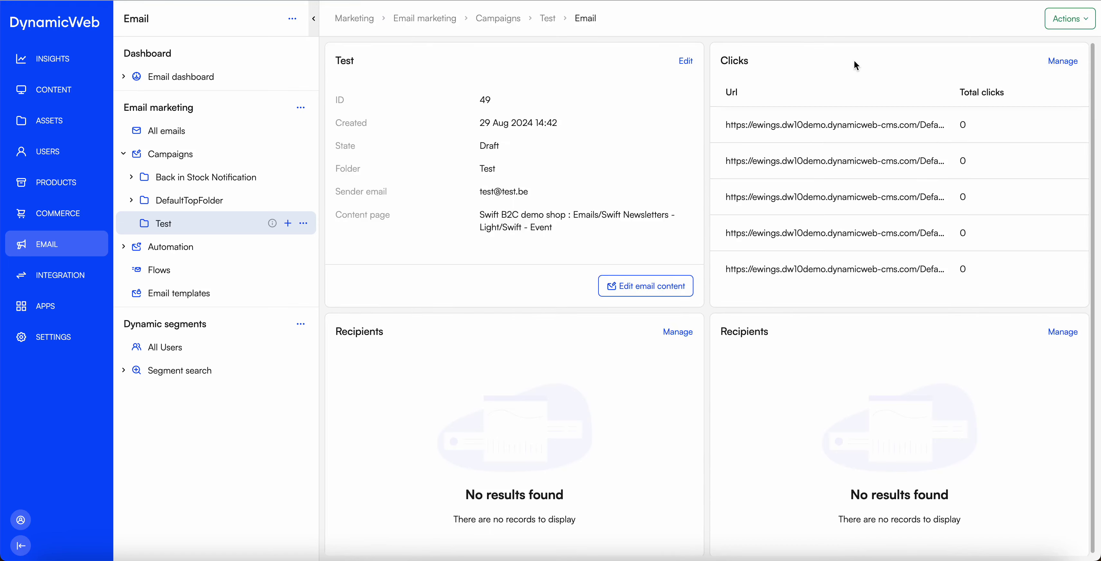
click(1067, 19)
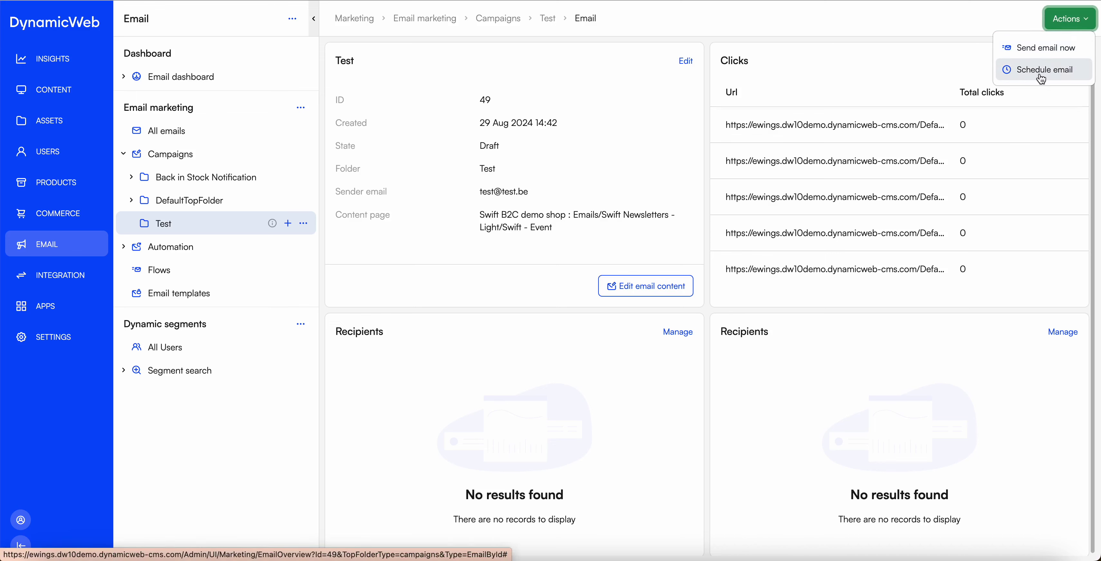
click(824, 66)
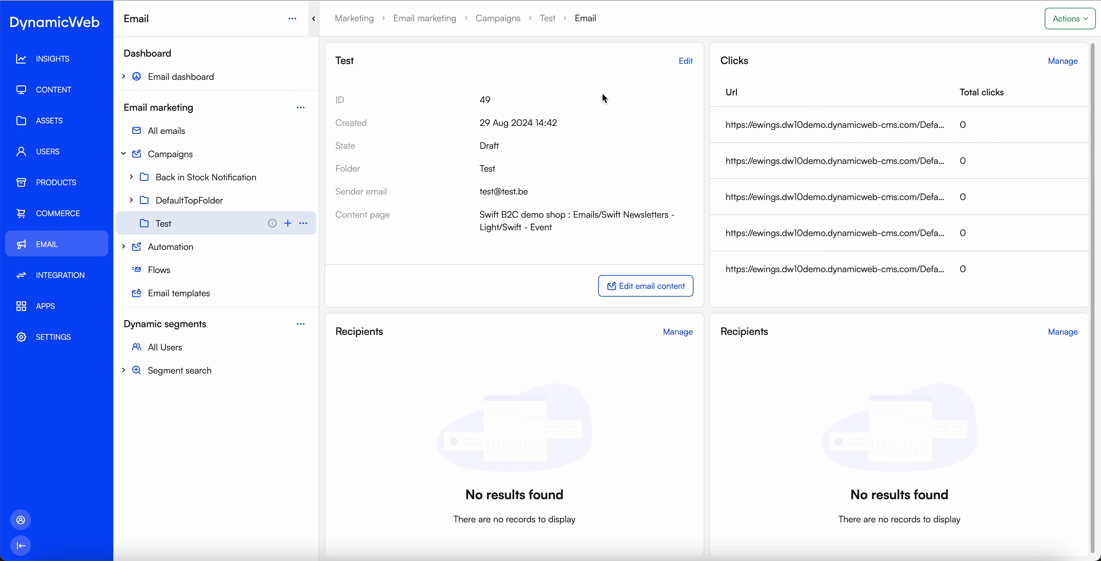
Step: Open the Test email for editing and review its general and advanced settings
click(686, 61)
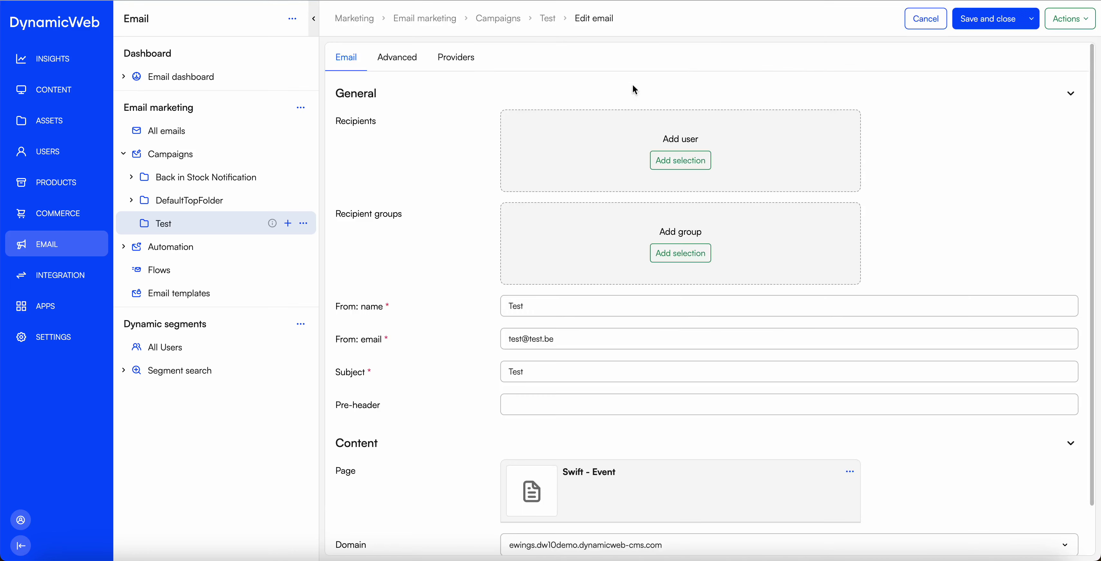
scroll(443, 286, down, 3)
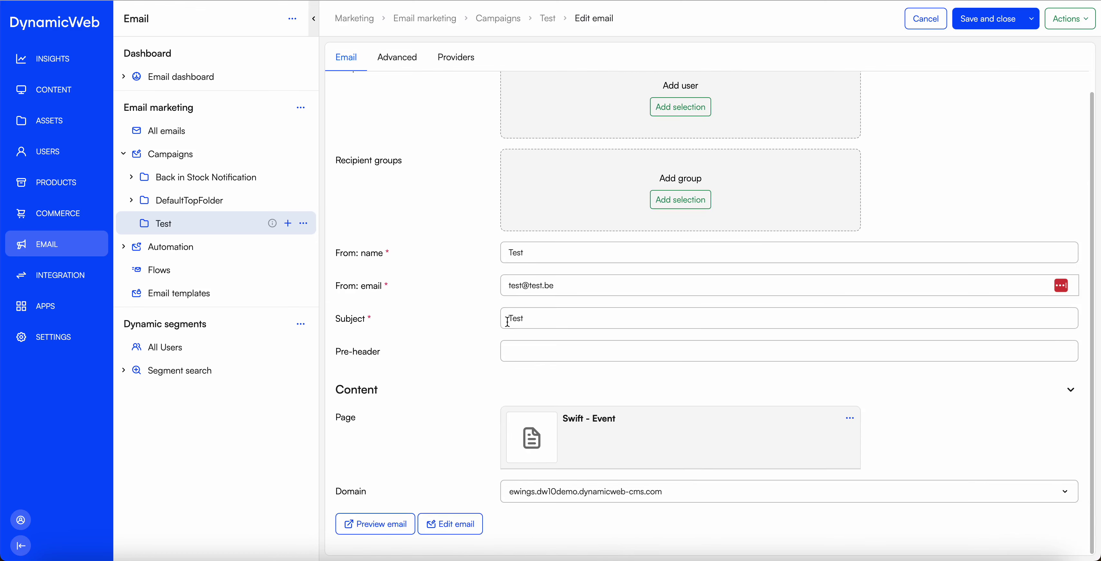
scroll(438, 196, up, 3)
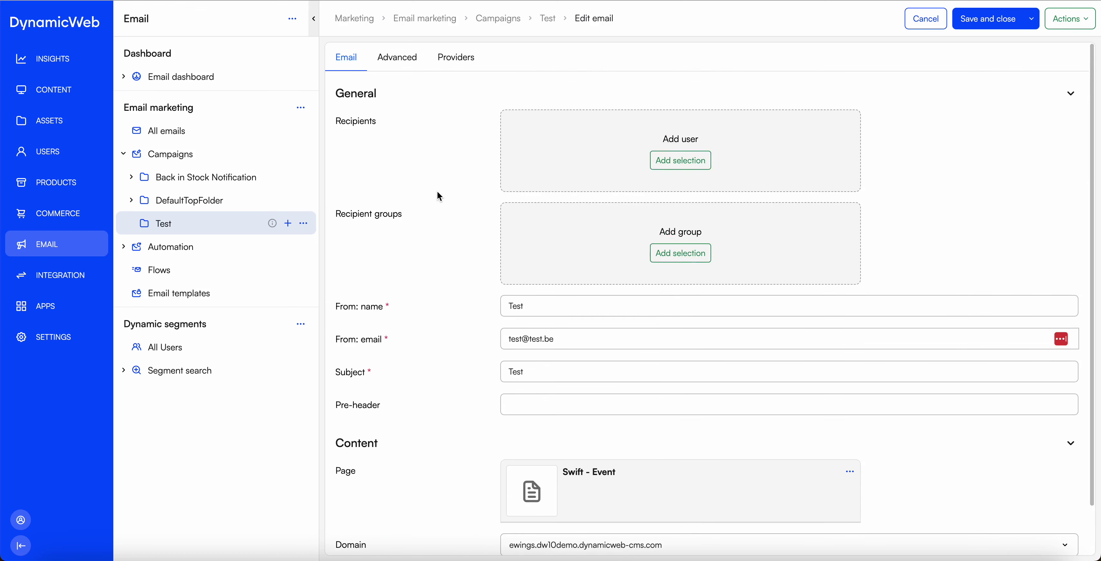
click(404, 58)
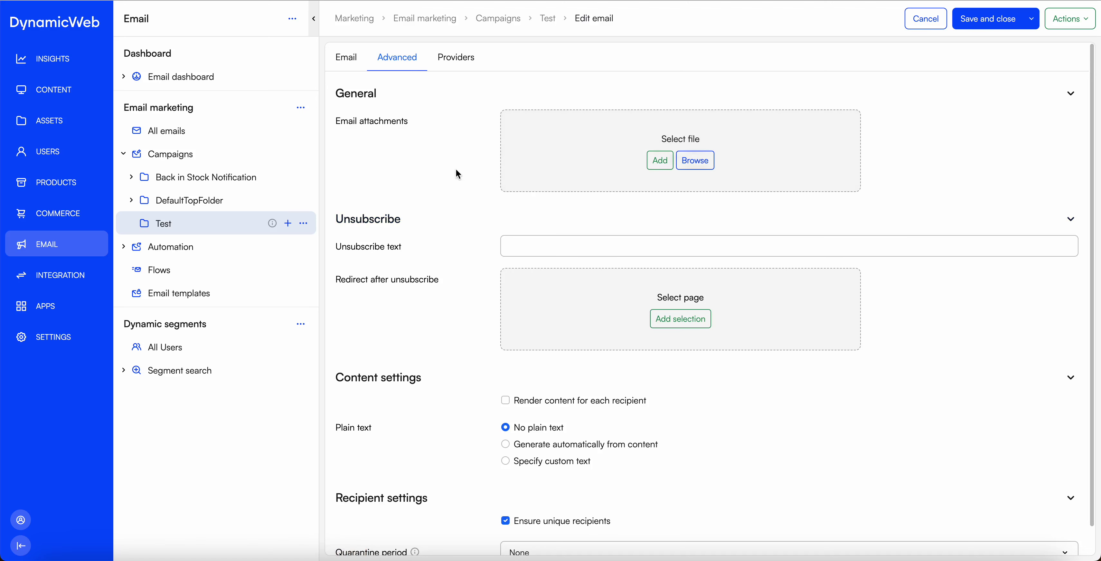
Step: Examine the recipient provider choices in the email's provider settings
click(454, 59)
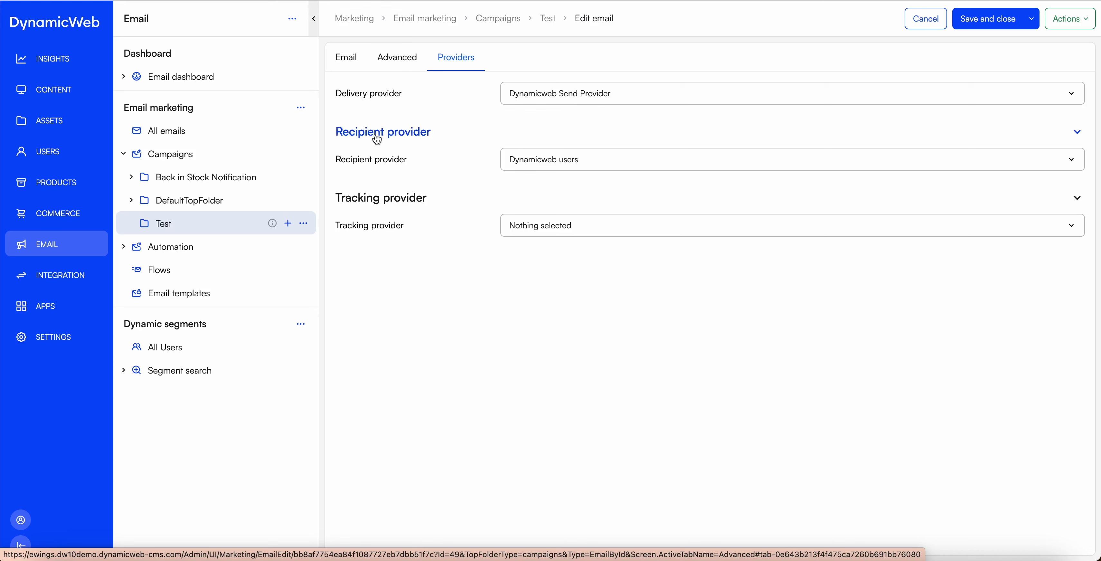
click(511, 164)
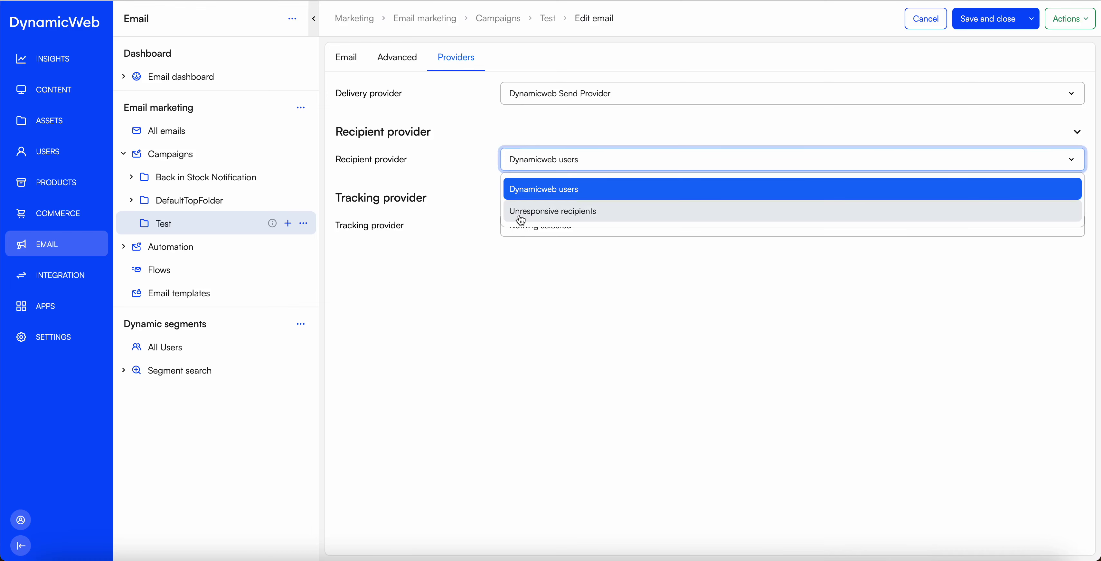
click(563, 164)
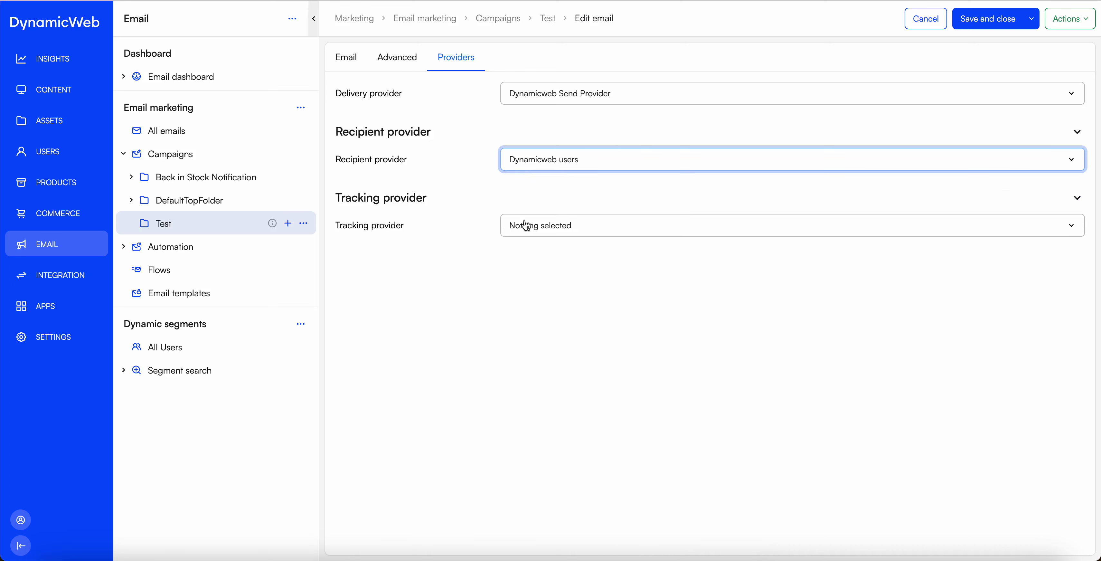
Step: Check the email's tracking provider choices, then save and close the email
click(541, 229)
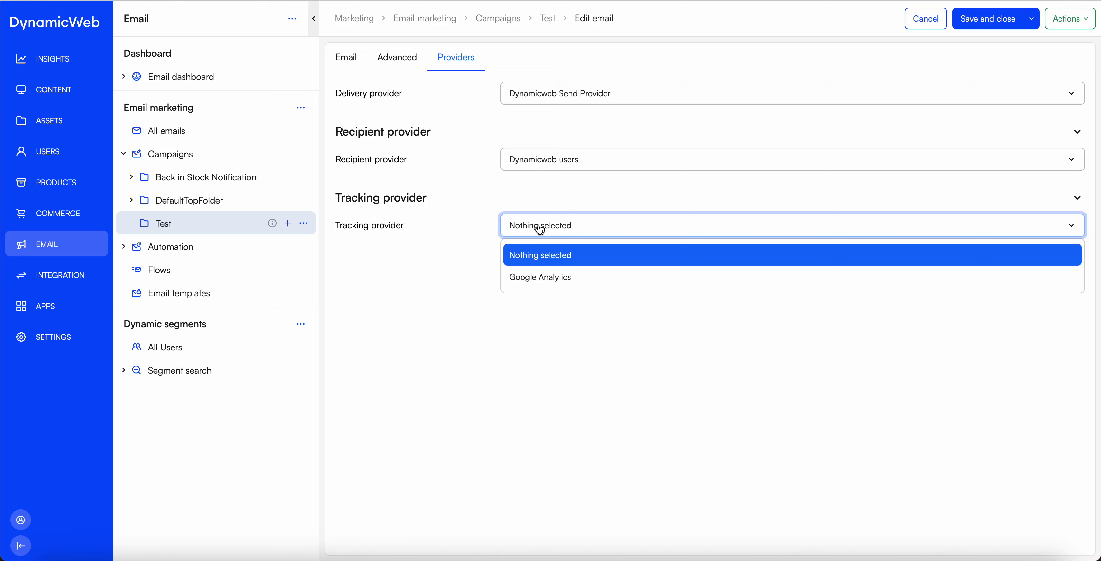
click(448, 267)
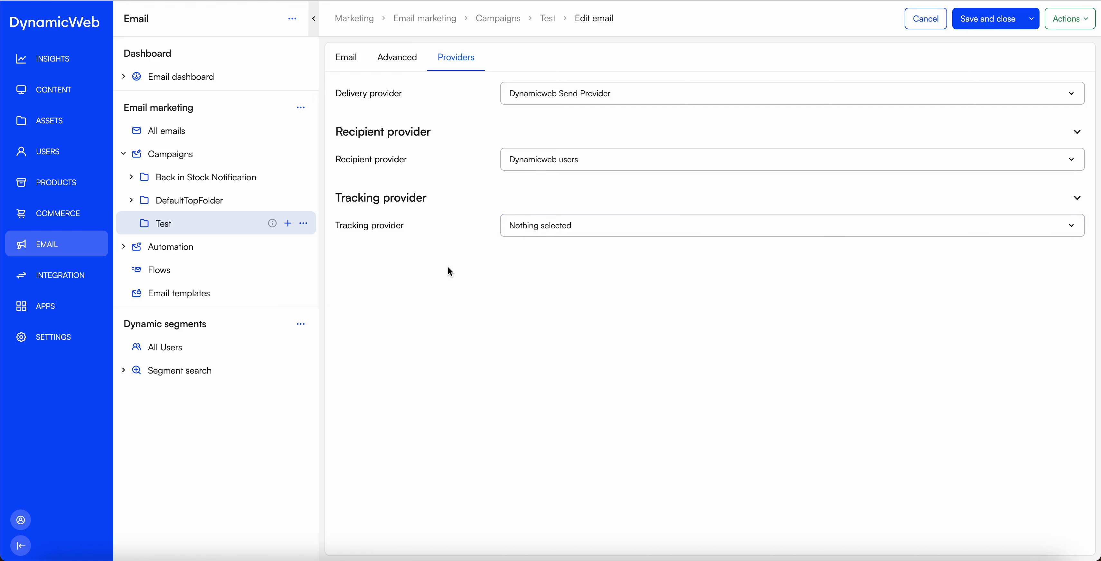
click(977, 26)
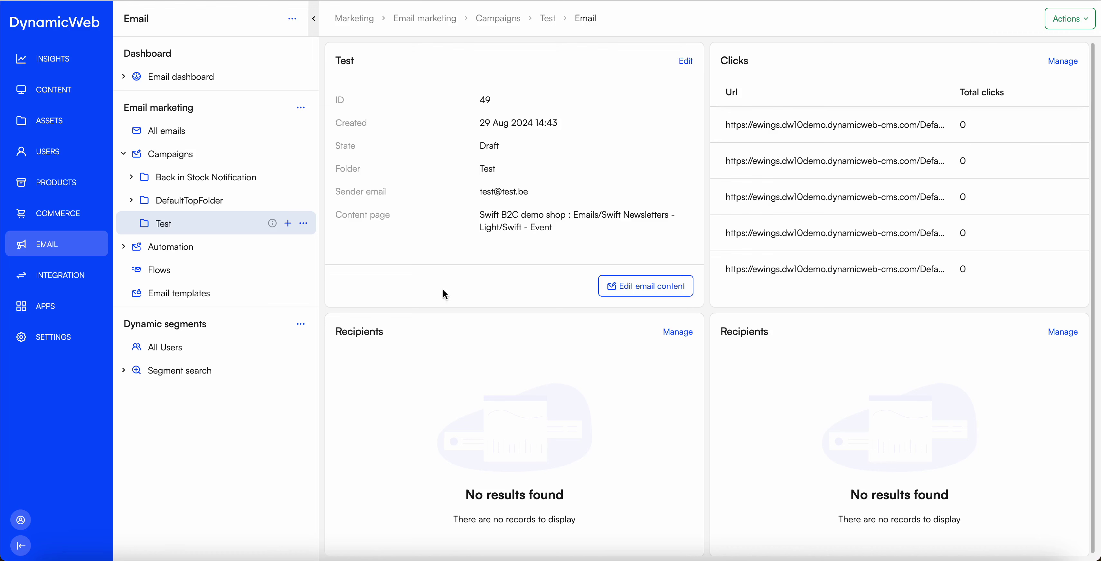
Step: Collapse the campaigns tree and look at the folders under email Automation
click(123, 155)
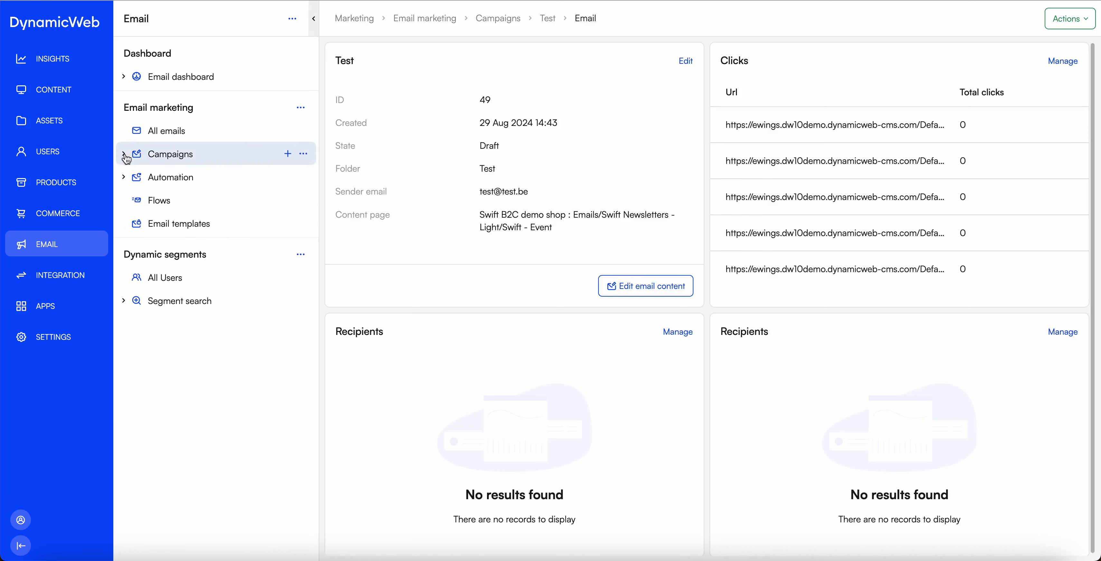
click(164, 180)
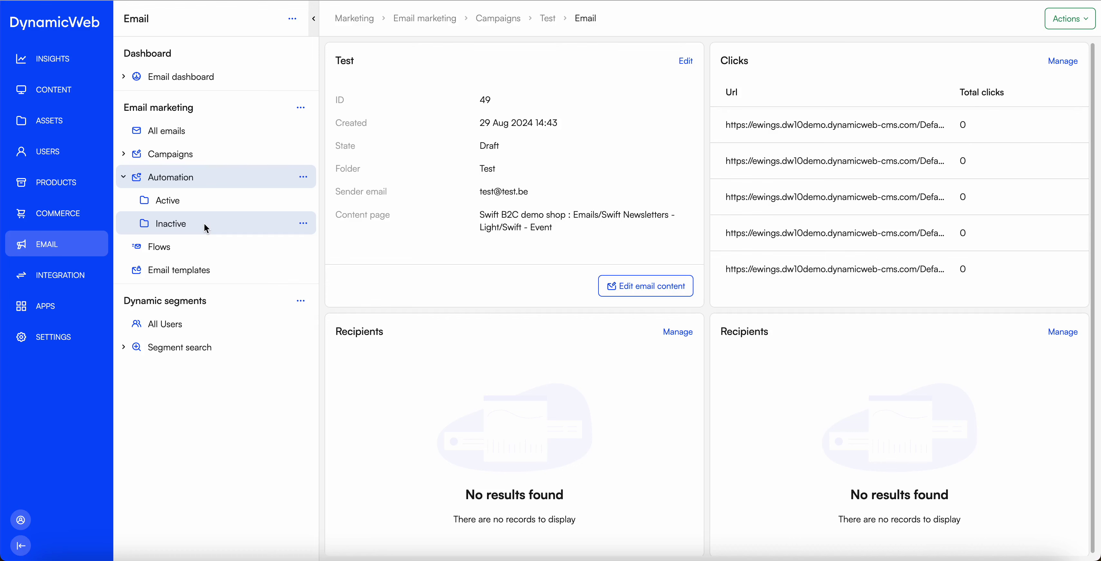
click(123, 177)
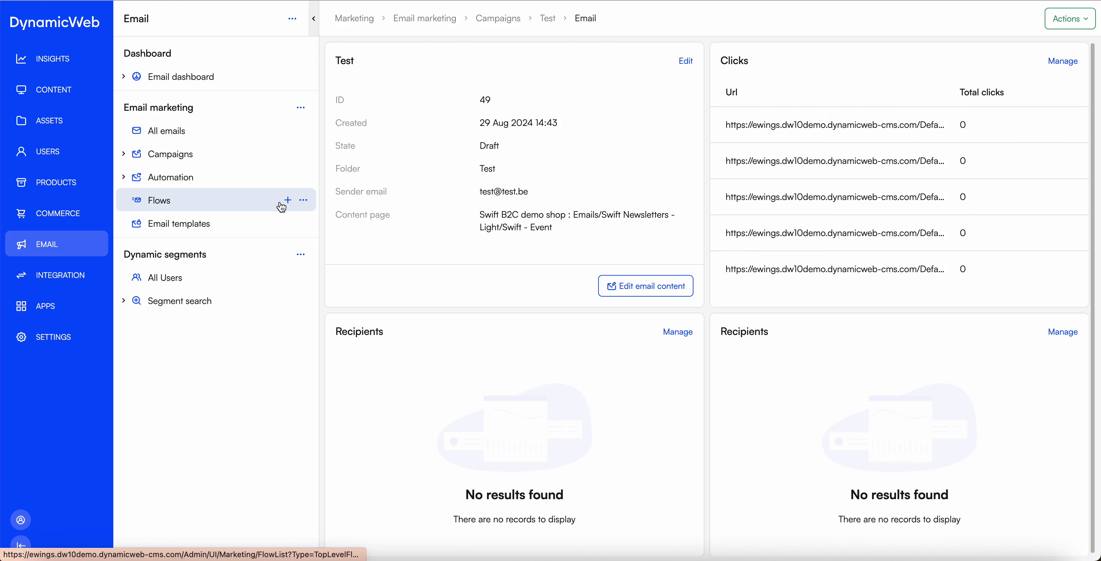
Step: Create an email marketing flow named Test and save it
click(304, 202)
click(244, 227)
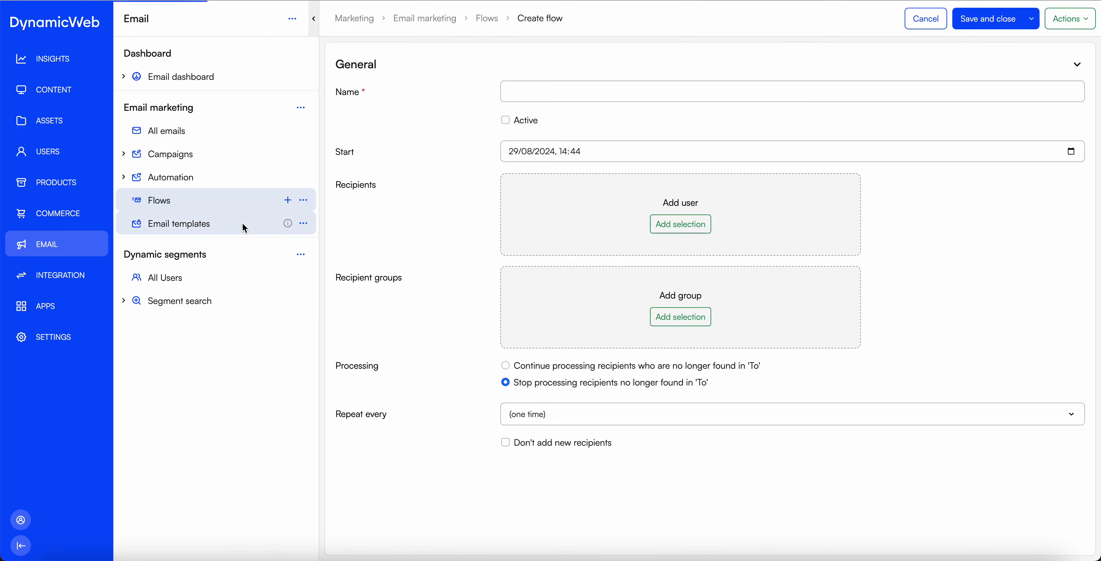
click(556, 85)
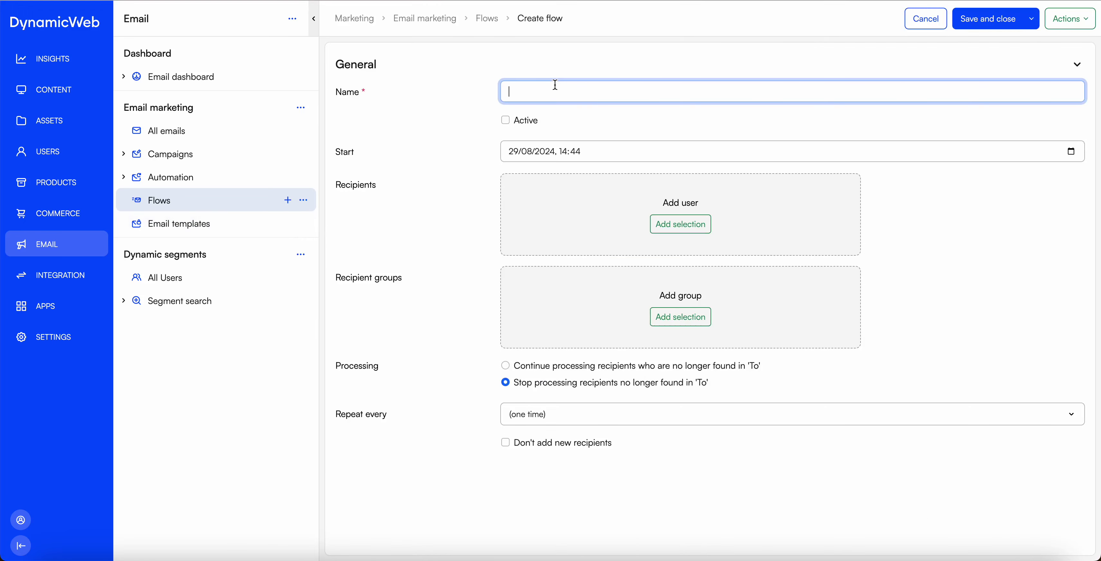
text(T)
text(est)
click(424, 417)
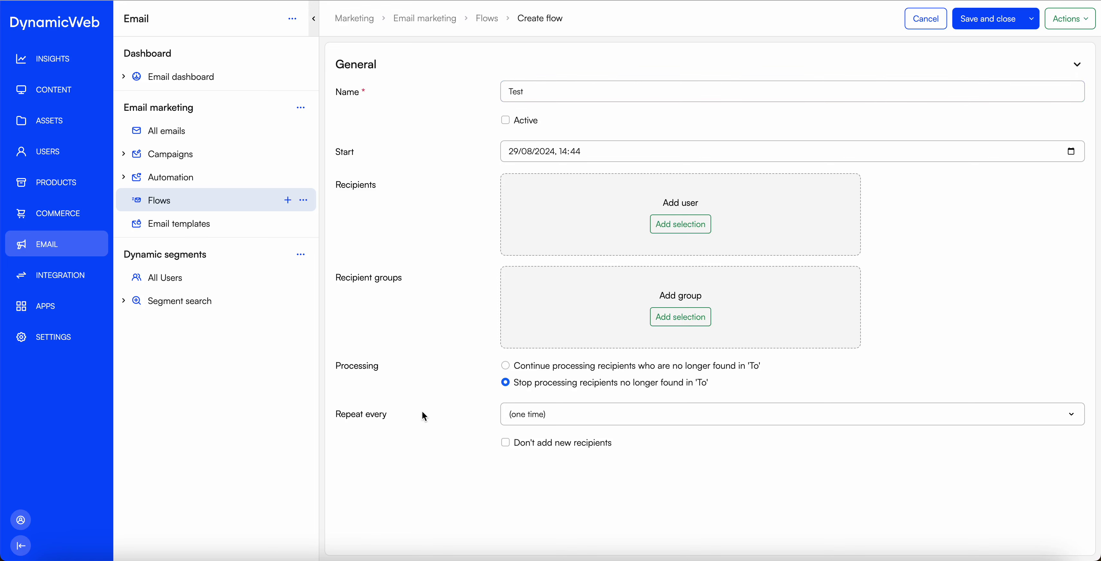
click(993, 24)
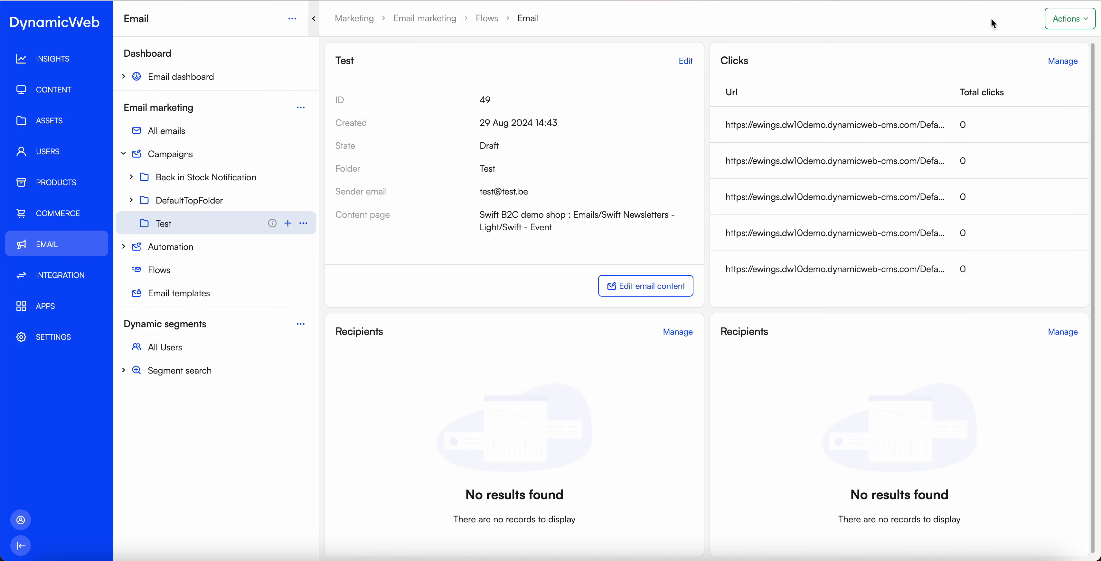
Step: Open the Test flow from the flows list for editing
click(172, 248)
click(159, 316)
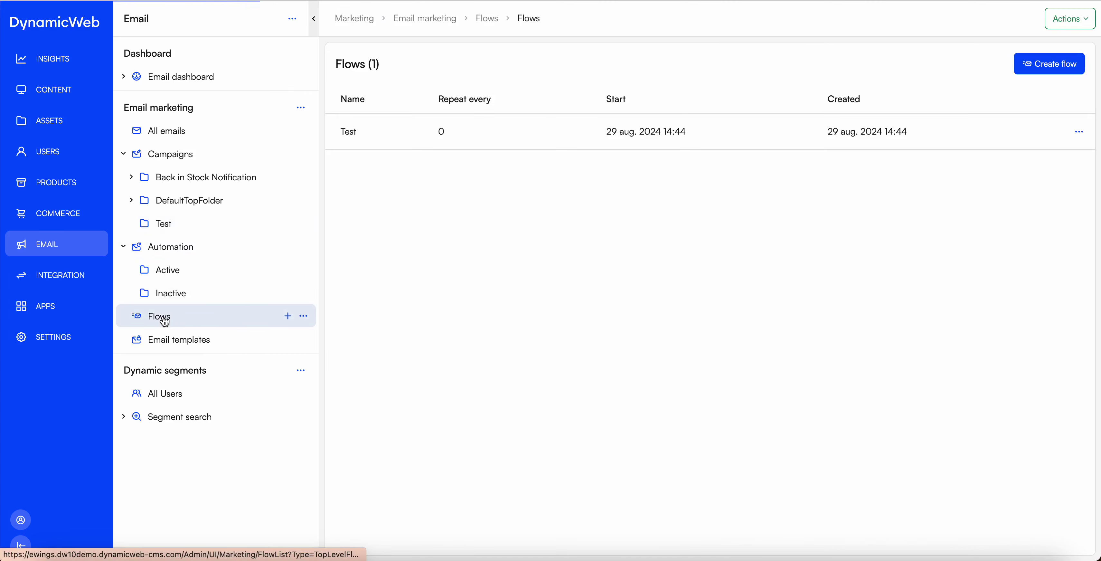
click(401, 133)
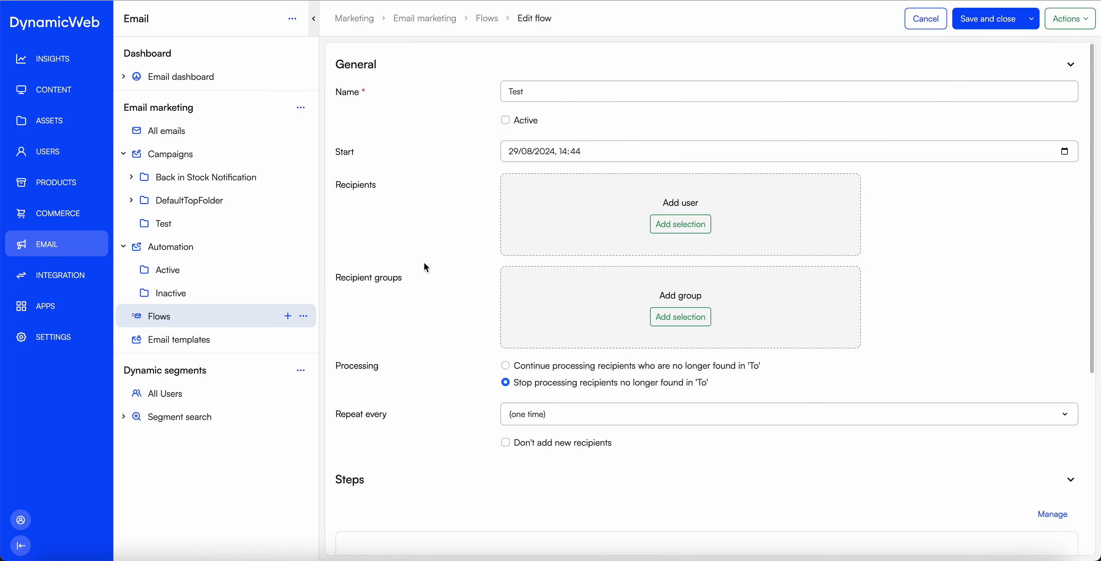
Step: Review the Test flow's settings and the options for a new flow step without creating one
scroll(426, 267, down, 2)
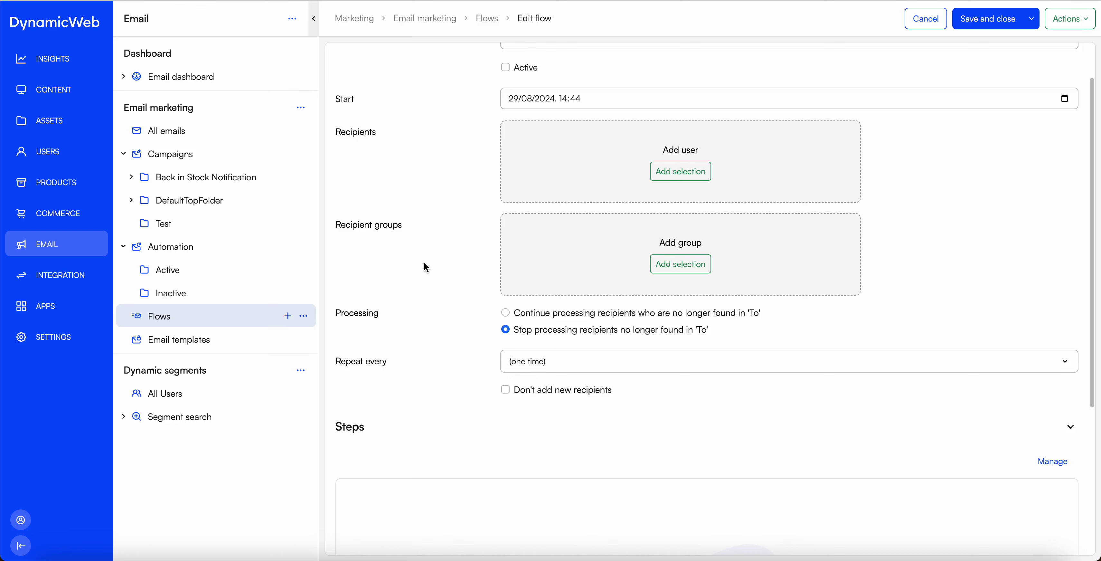
scroll(426, 267, down, 5)
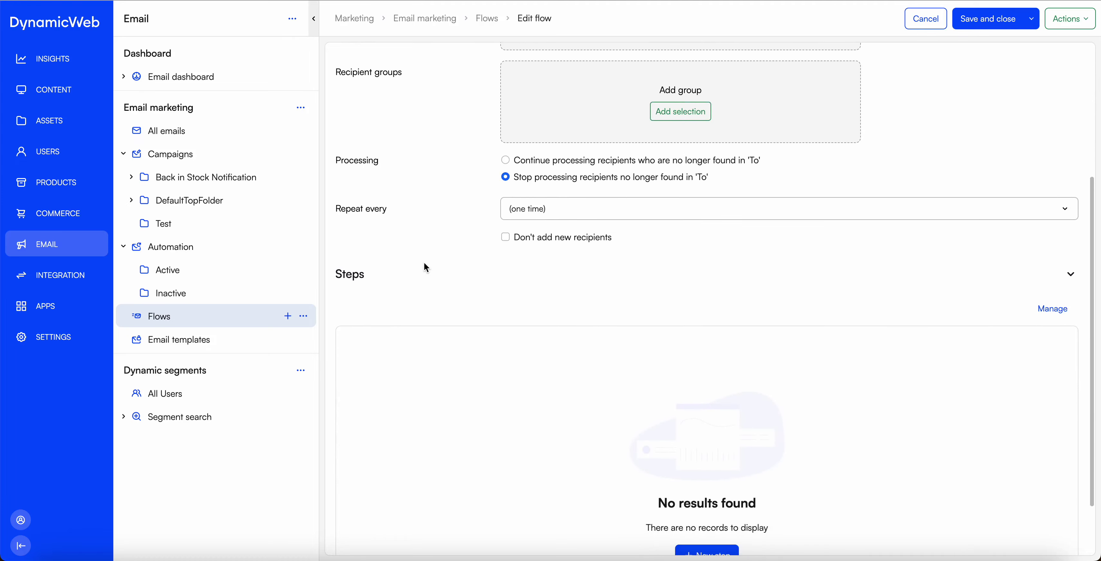
scroll(424, 262, down, 1)
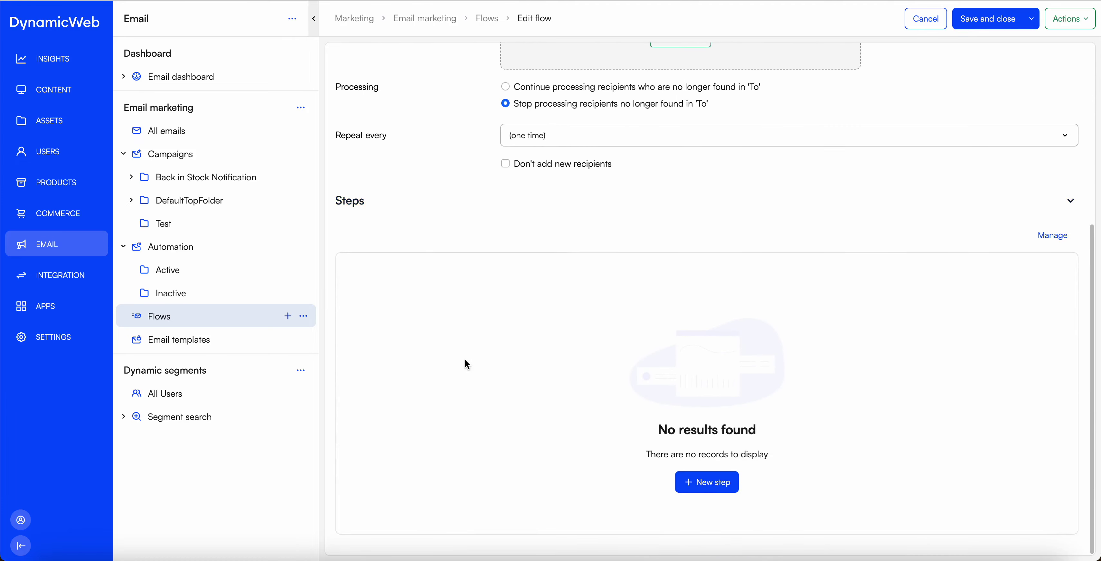
click(712, 482)
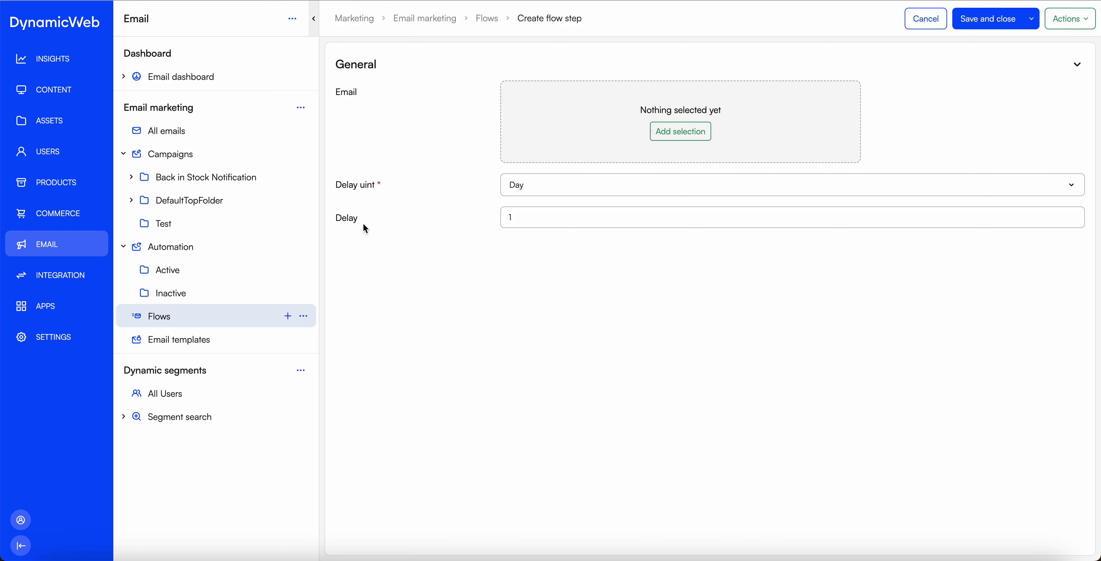
click(923, 20)
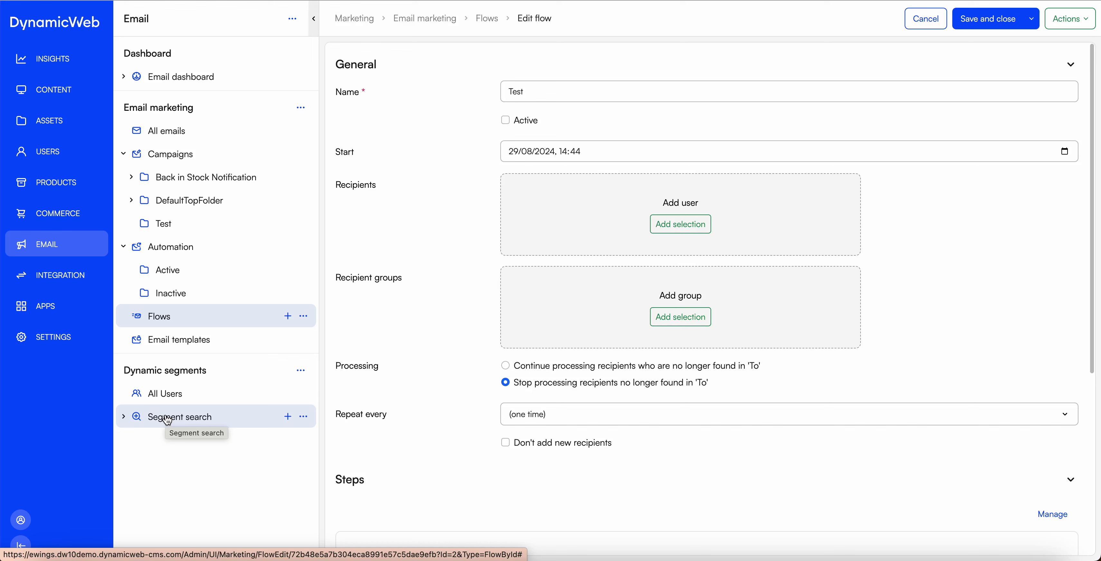
Step: Start a new segment search under Dynamic segments and name it Test
click(185, 419)
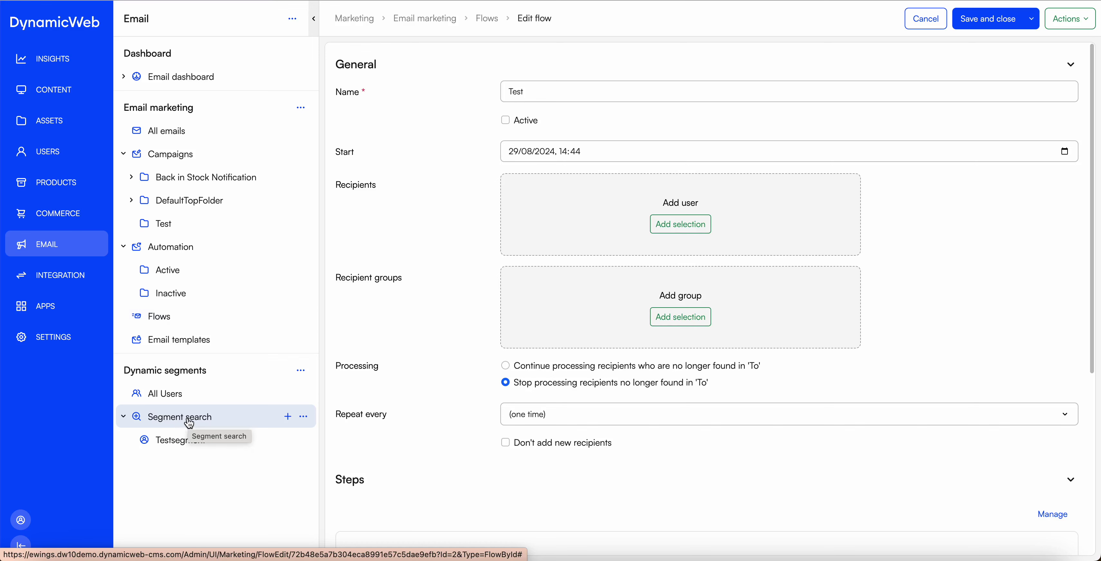
click(304, 416)
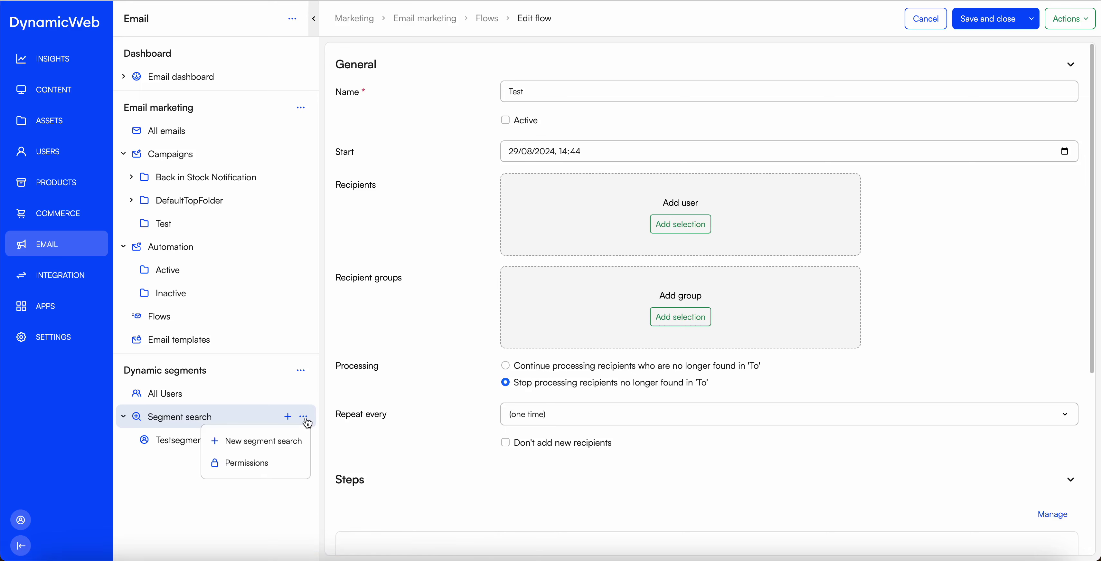
click(270, 445)
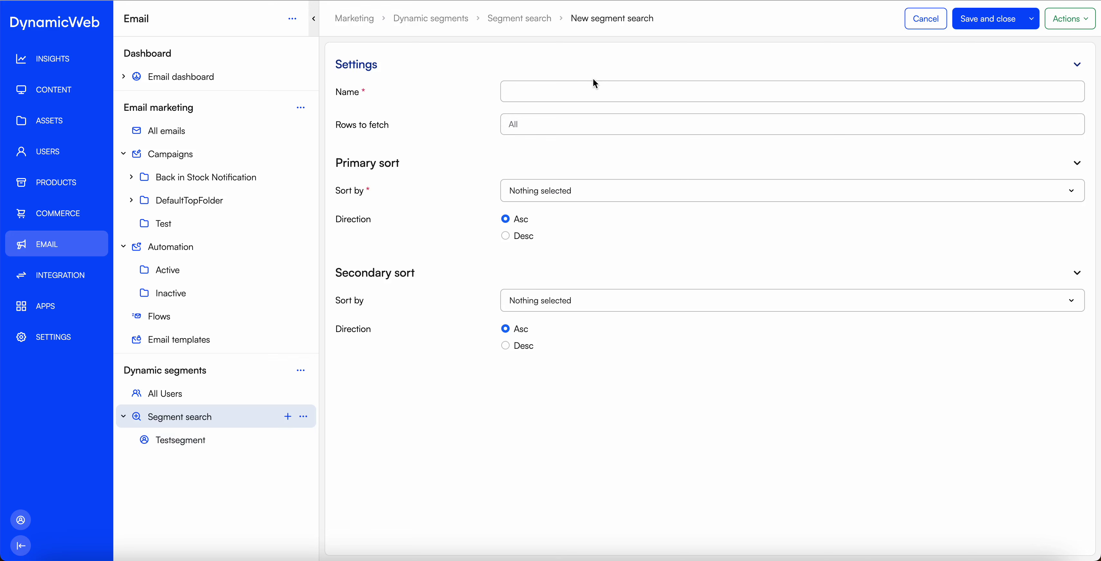
click(571, 82)
text(T)
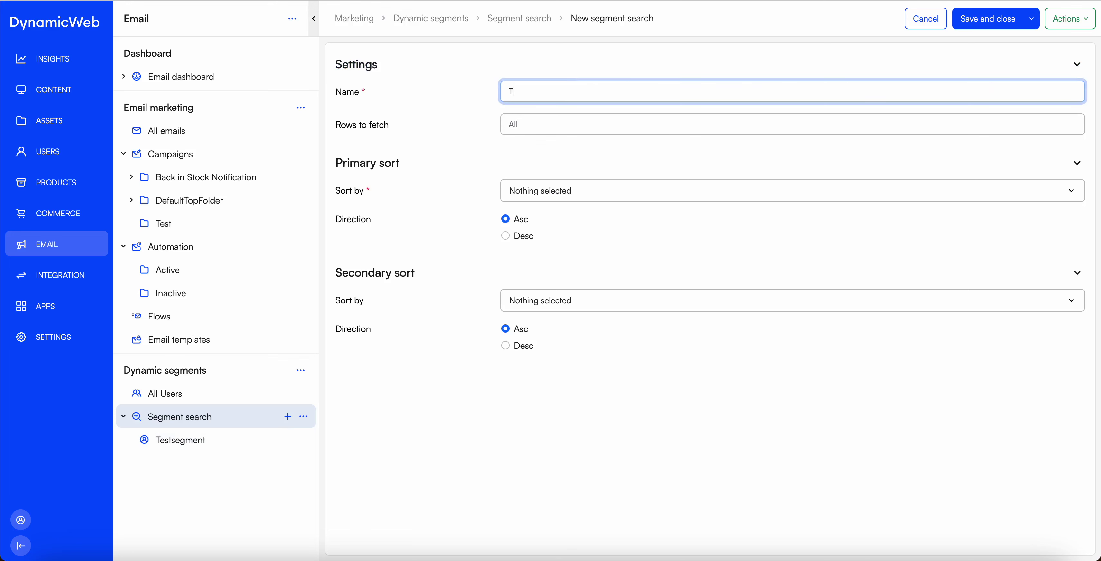
text(est)
click(458, 377)
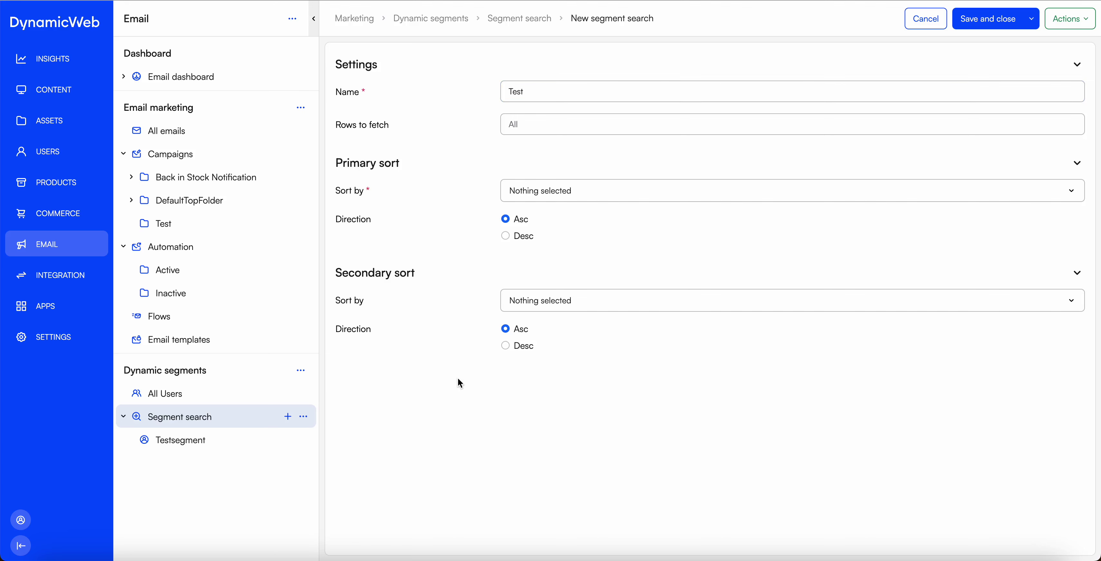
Step: Set the segment search's primary sort to City and save it
click(984, 25)
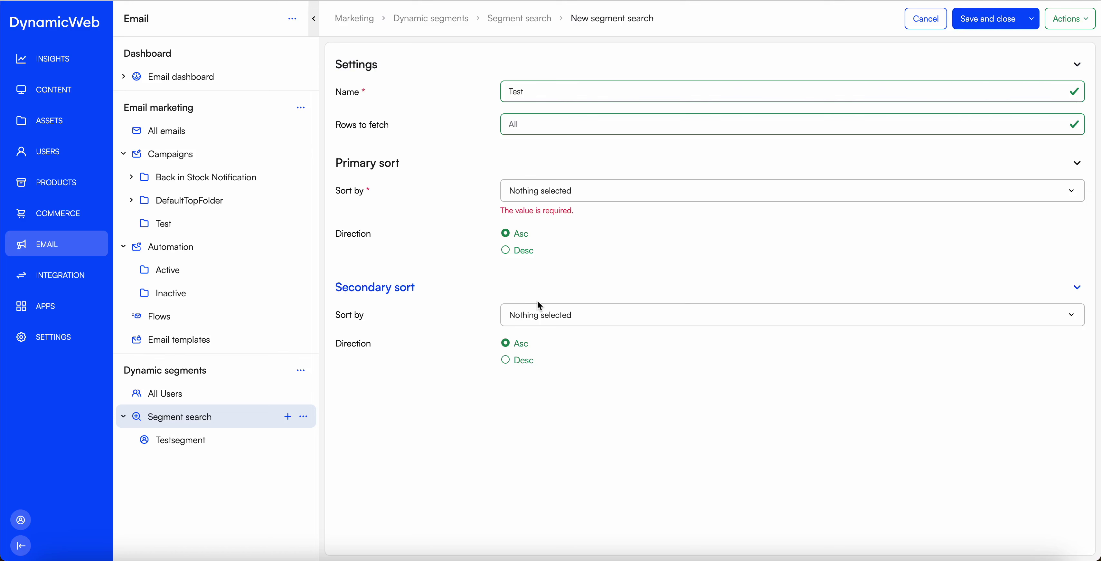
click(537, 197)
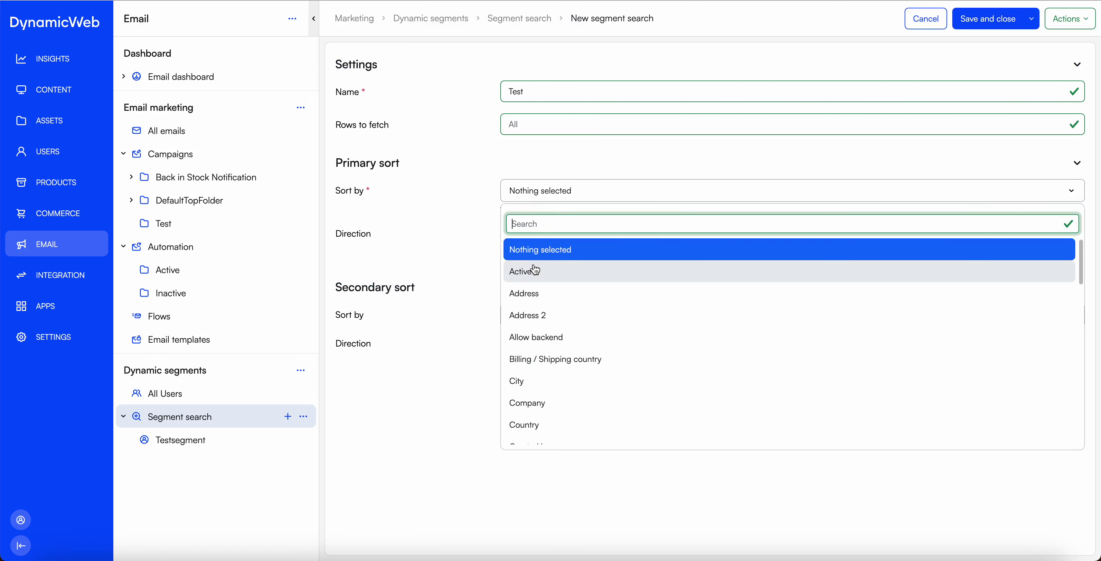
click(535, 380)
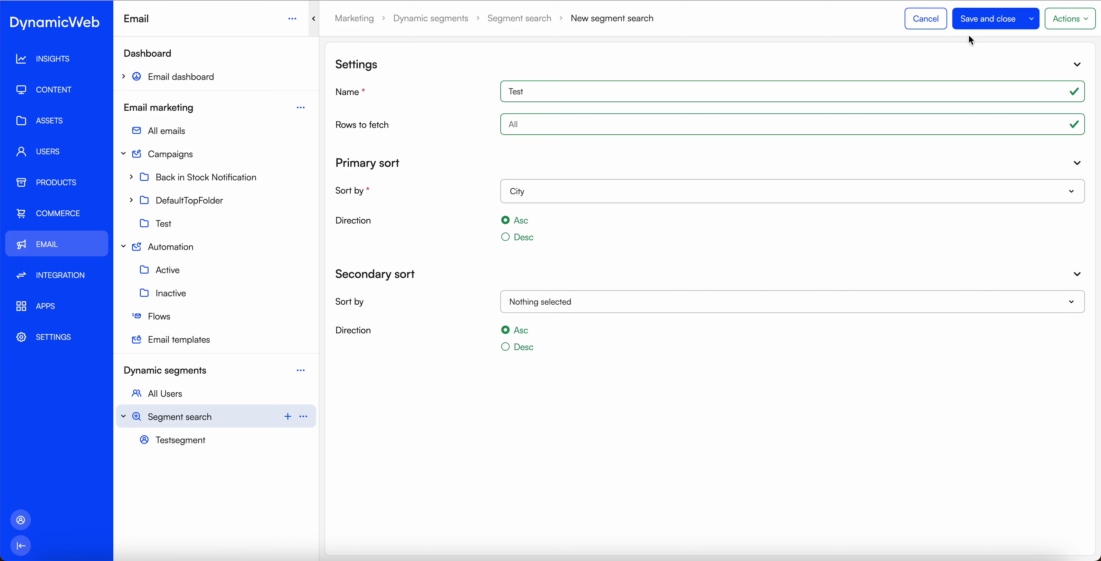
click(982, 28)
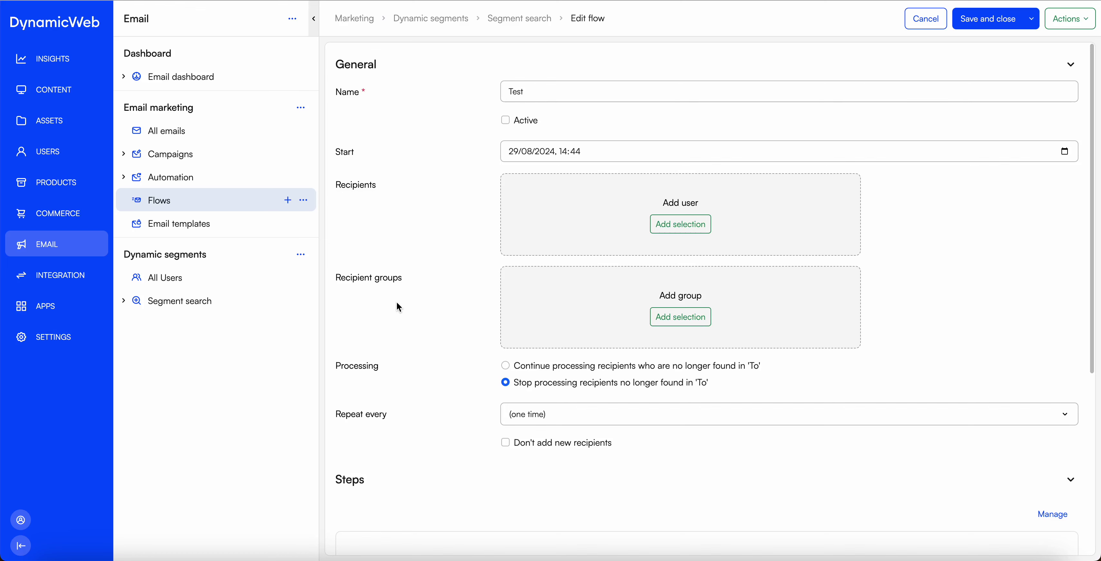
Step: Open the Test segment search's details and go to managing its rules
scroll(397, 302, down, 3)
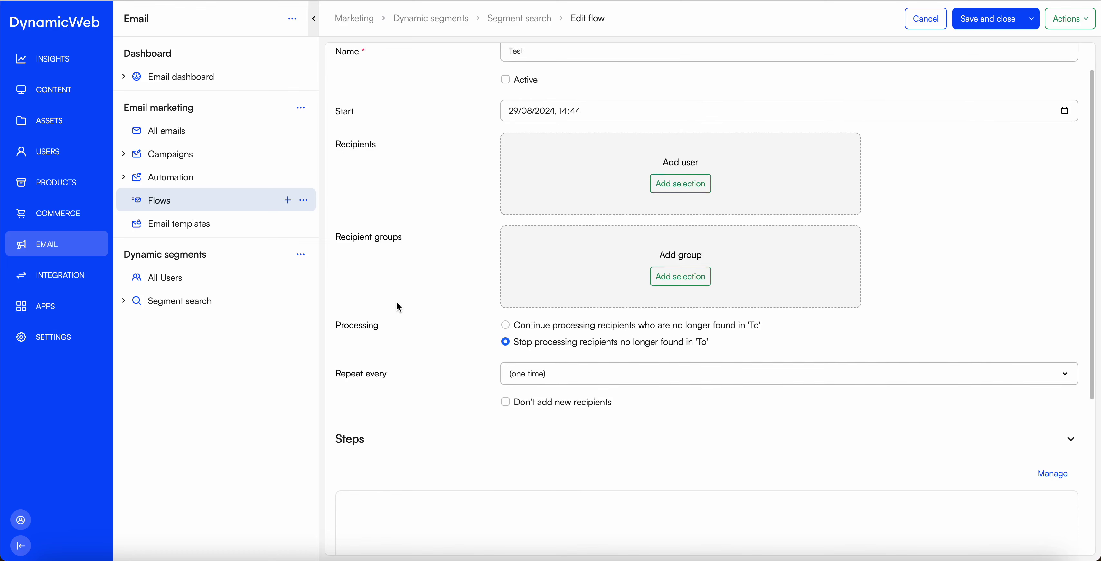
scroll(397, 302, up, 3)
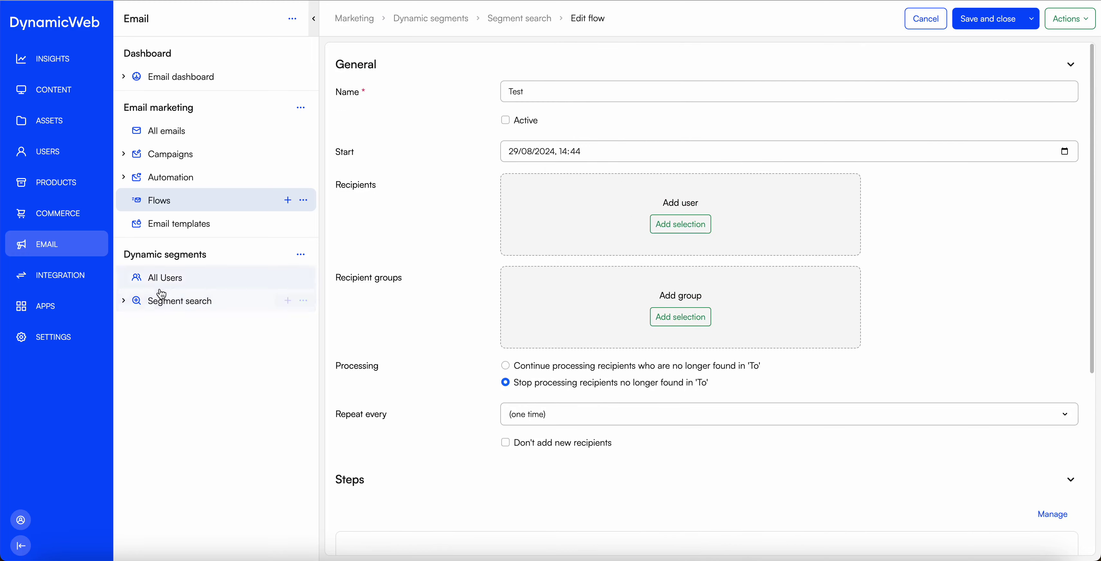
click(141, 303)
click(171, 326)
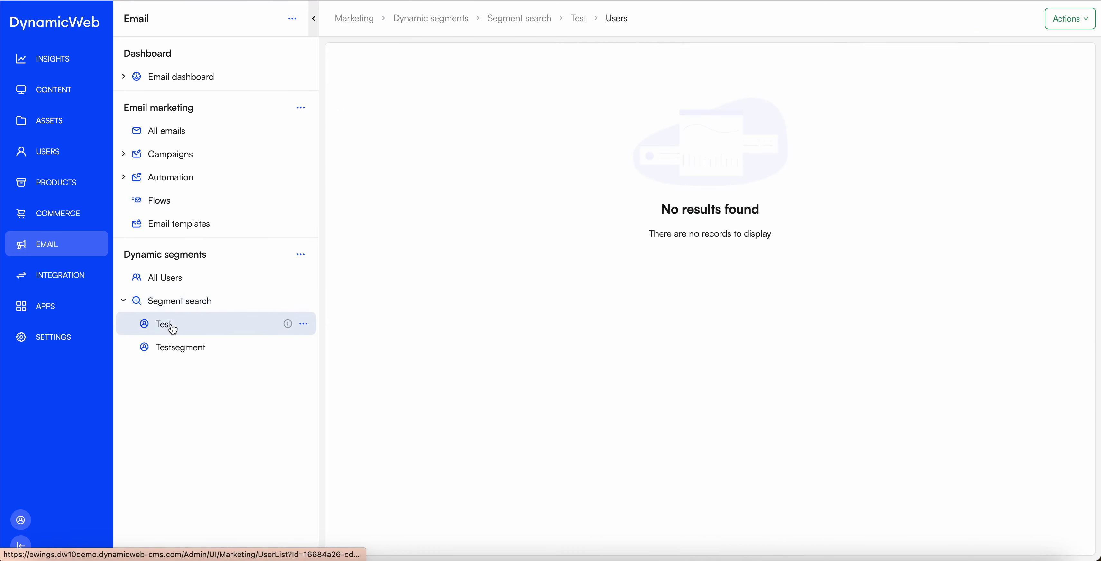
click(304, 324)
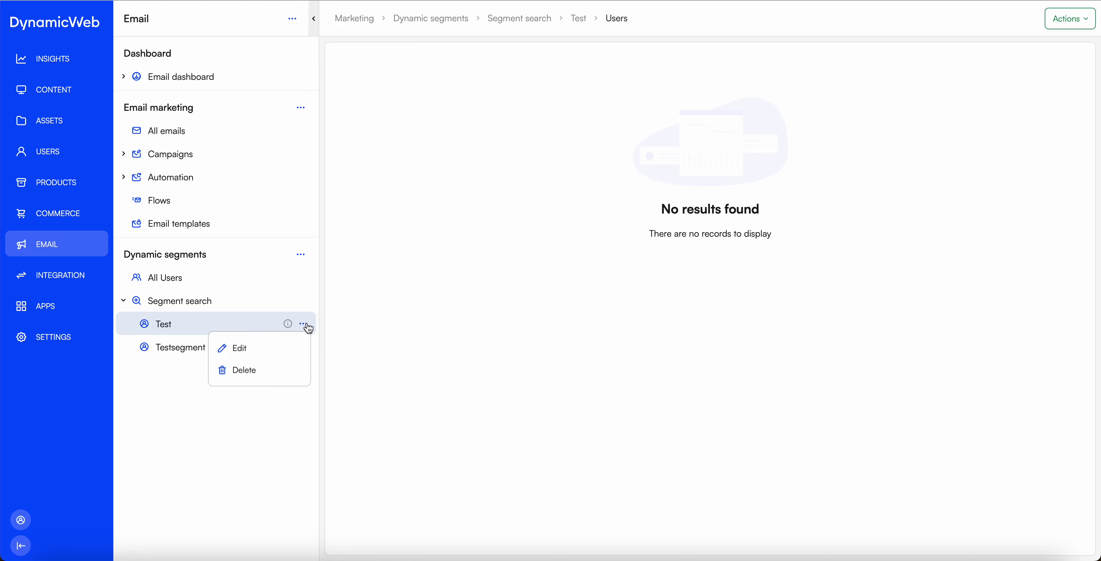
click(275, 346)
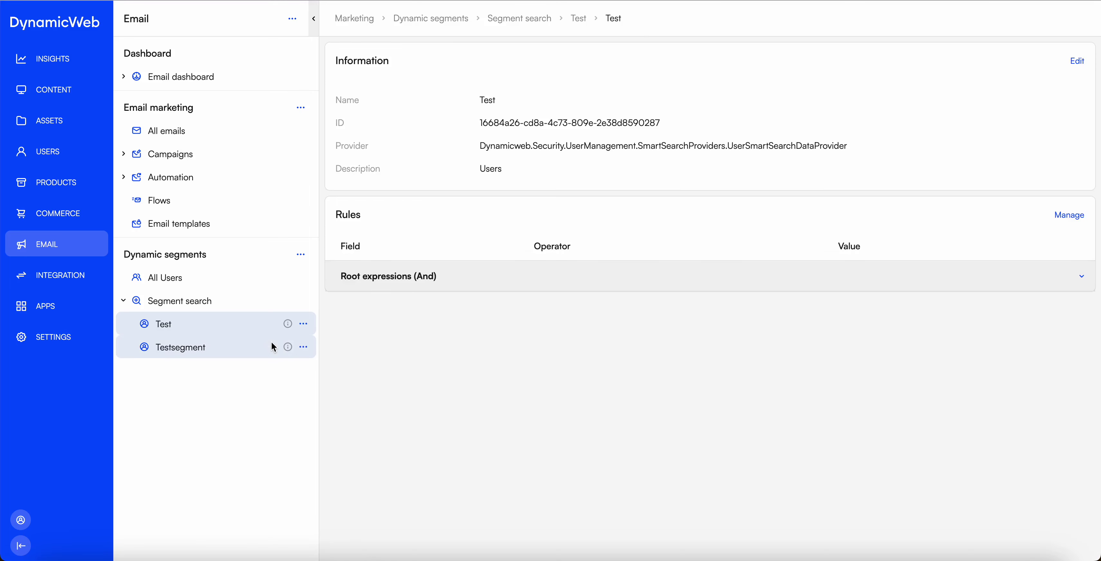
click(1069, 215)
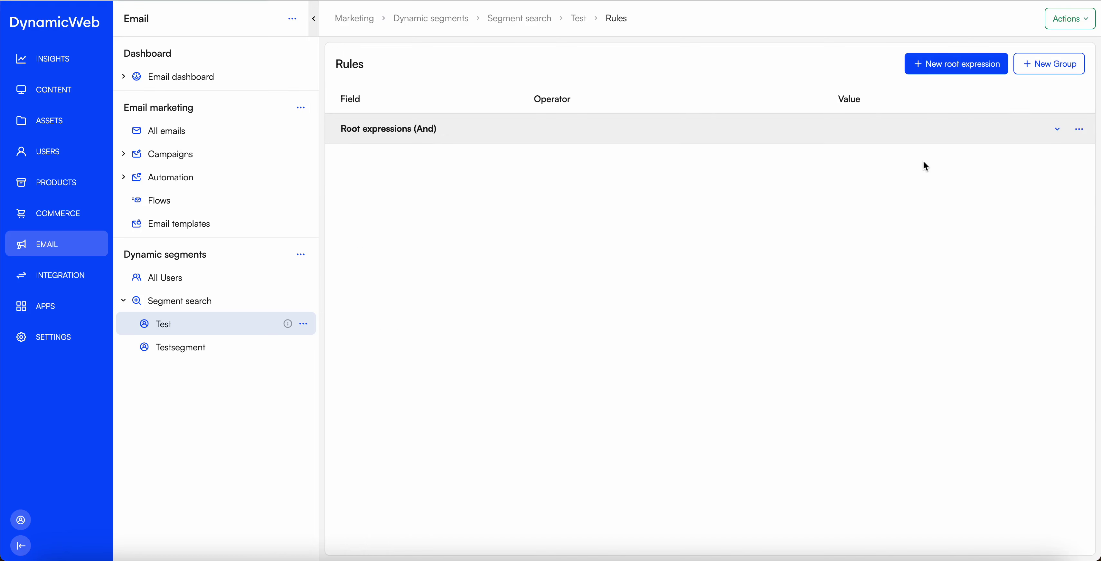
Step: Add a root expression requiring that Email permission Equals True, and save the rule
click(953, 72)
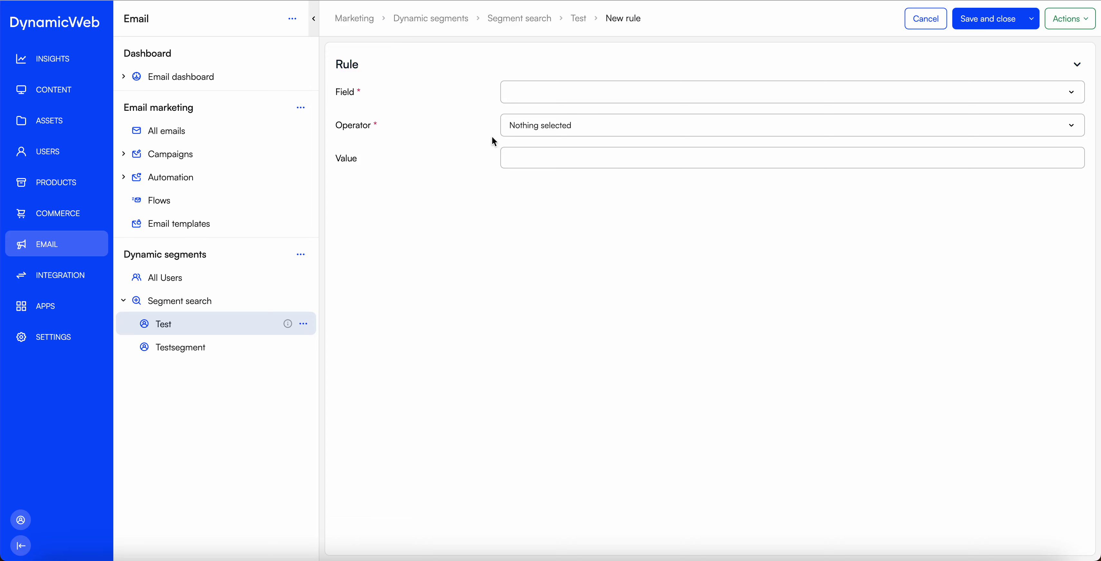
click(549, 97)
text(ema)
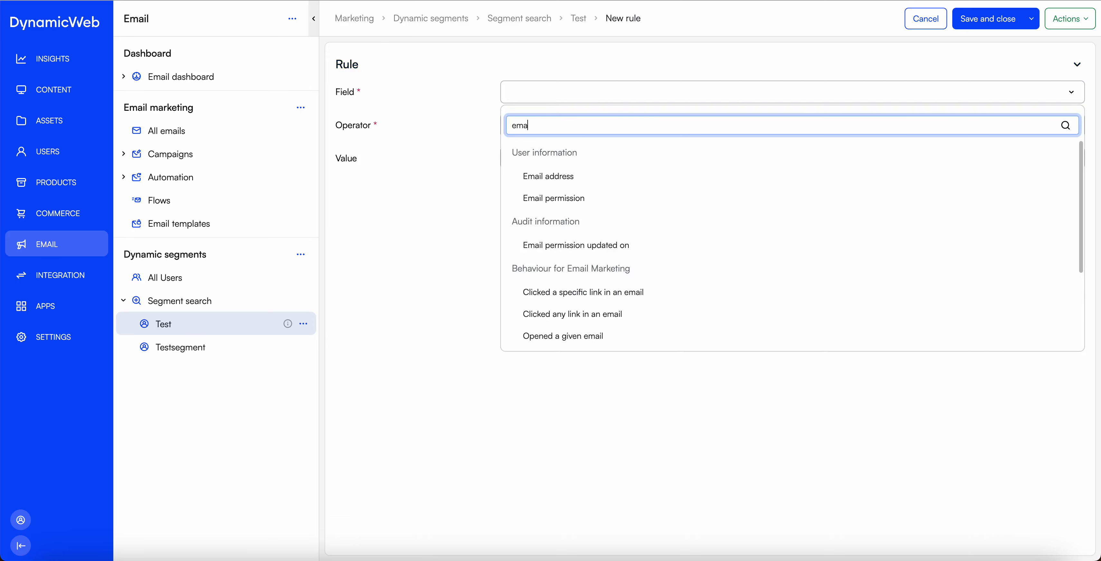
click(563, 197)
click(553, 131)
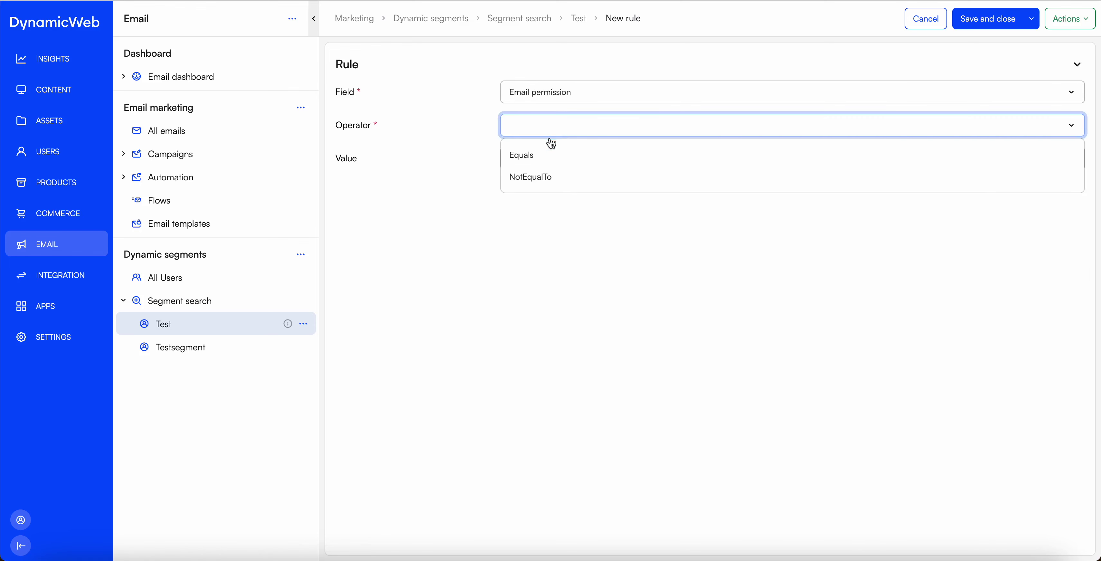
click(551, 153)
click(555, 161)
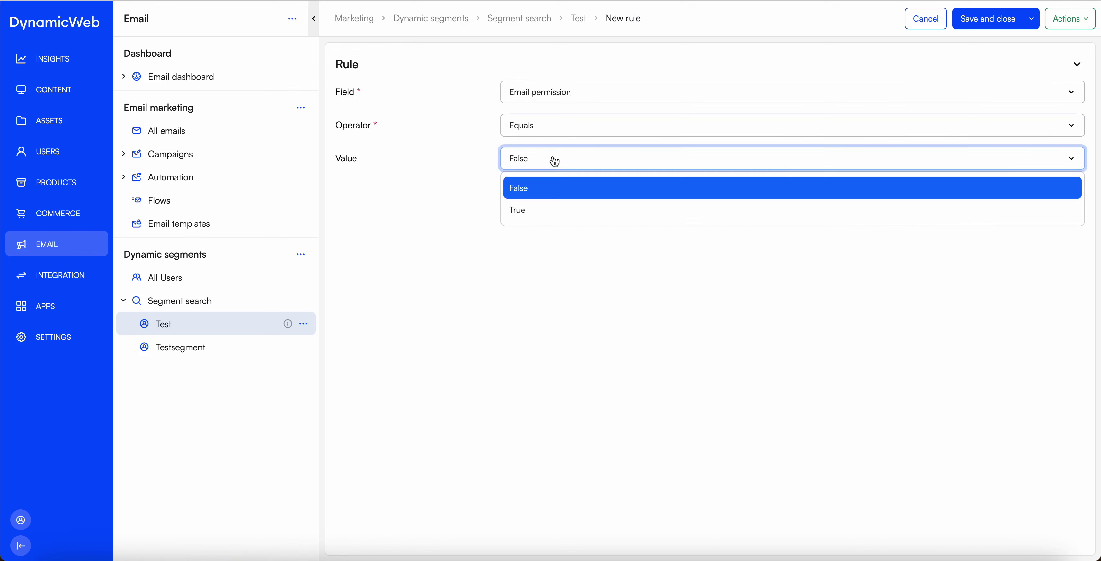
click(541, 211)
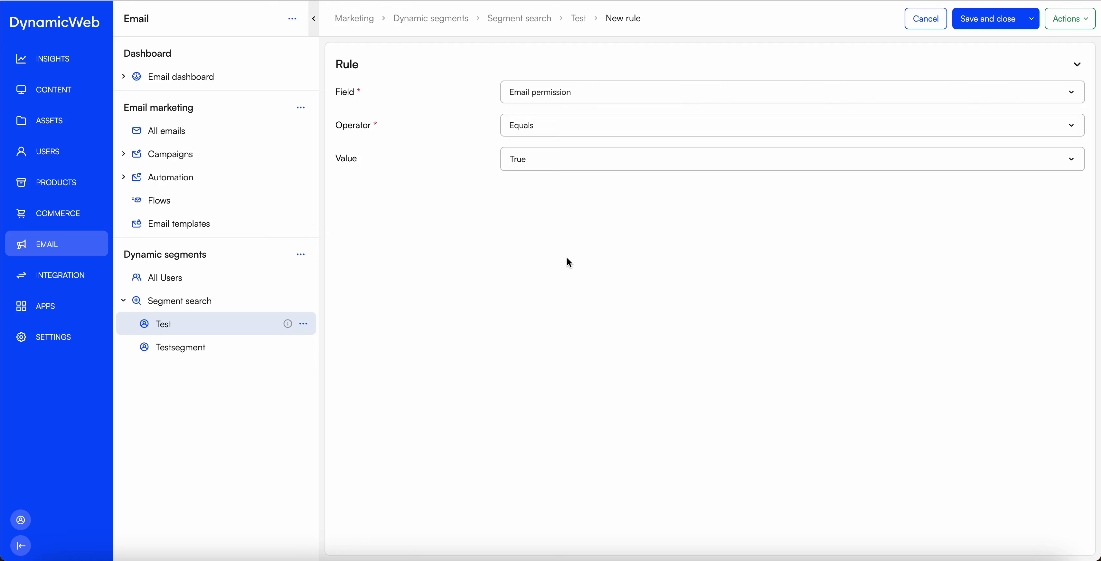
click(977, 25)
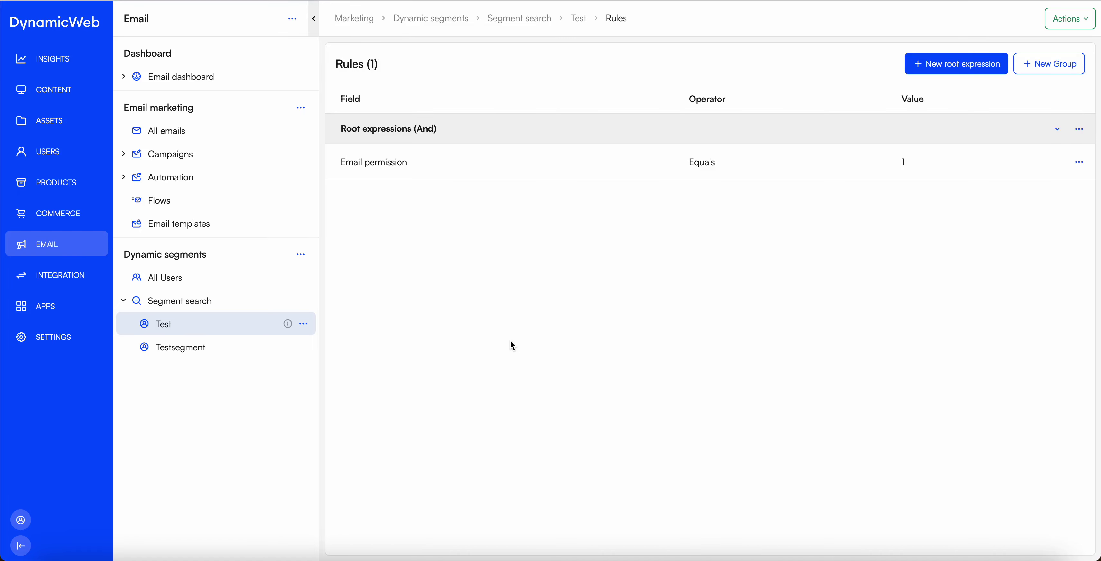